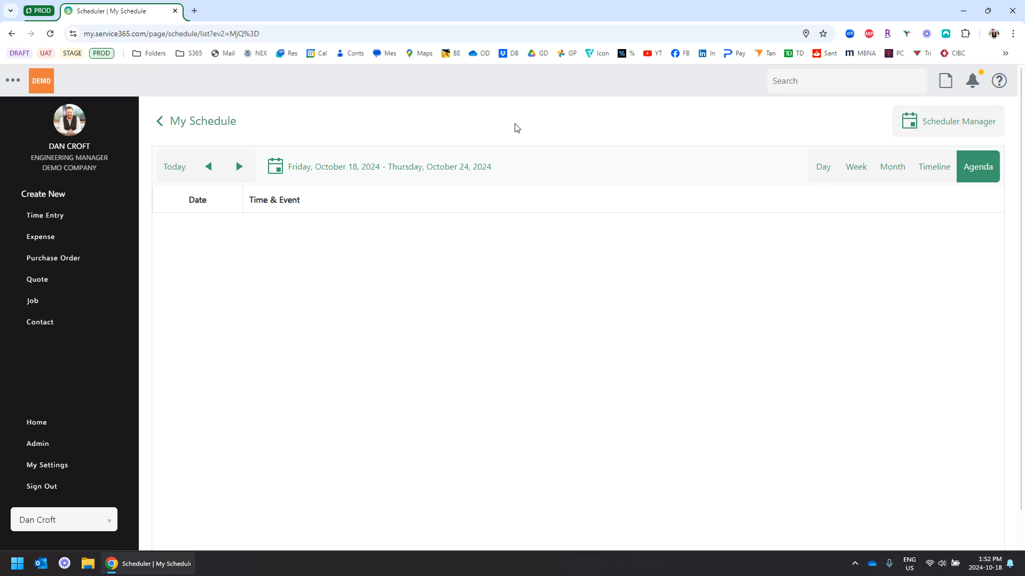
- Open the Scheduler Manager and look through its list of open jobs
{"action": "left_click", "coordinate": [938, 121]}
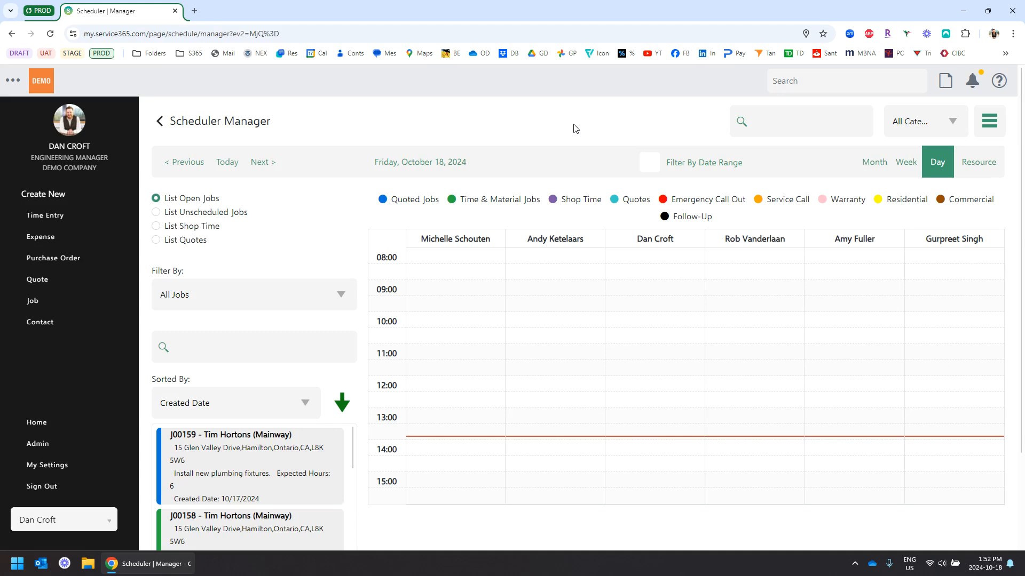
{"action": "scroll", "coordinate": [574, 127], "scroll_direction": "down", "scroll_amount": 1}
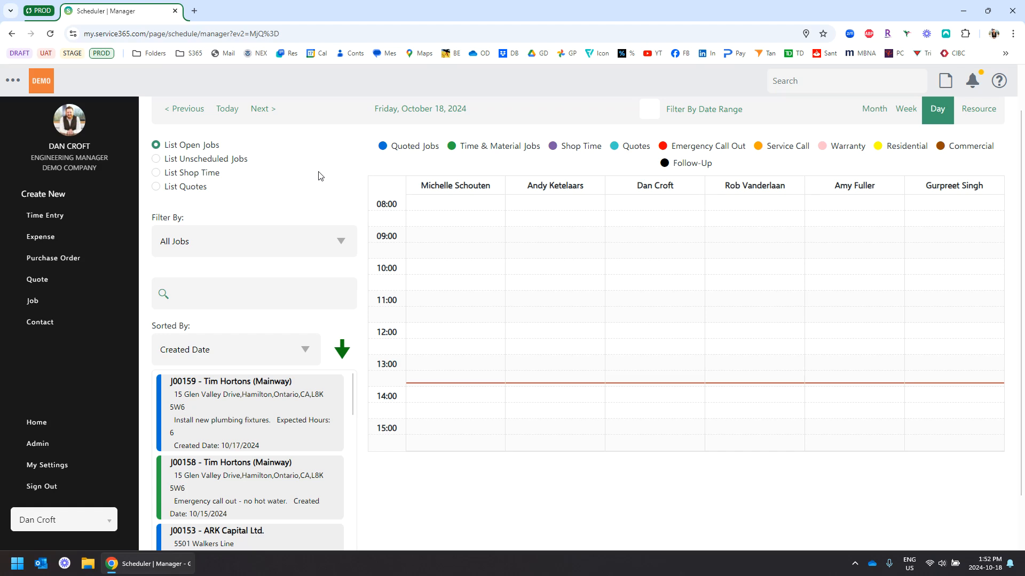
{"action": "scroll", "coordinate": [319, 176], "scroll_direction": "down", "scroll_amount": 1}
{"action": "scroll", "coordinate": [219, 375], "scroll_direction": "down", "scroll_amount": 1}
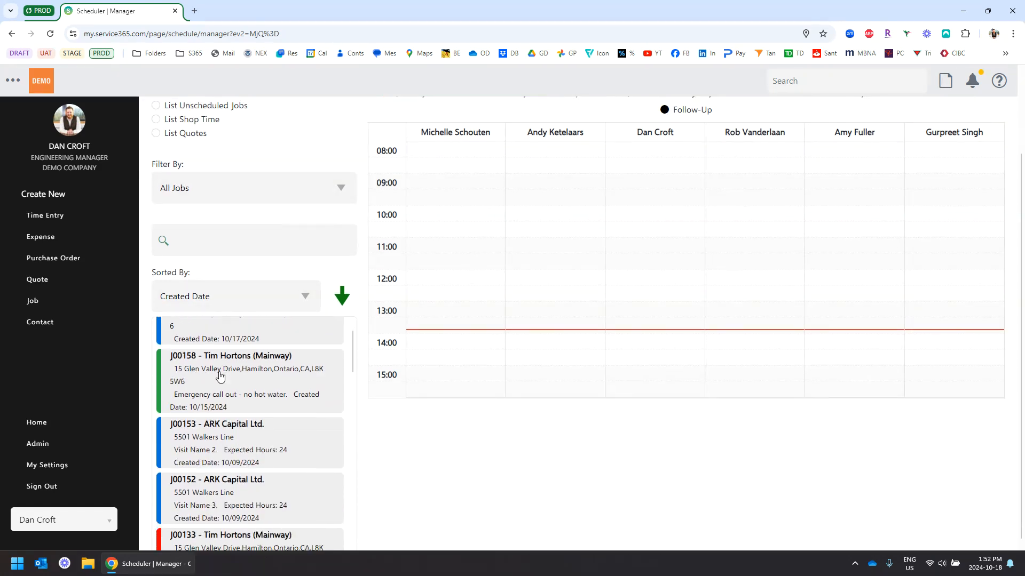
{"action": "scroll", "coordinate": [218, 375], "scroll_direction": "down", "scroll_amount": 1}
{"action": "scroll", "coordinate": [230, 393], "scroll_direction": "up", "scroll_amount": 2}
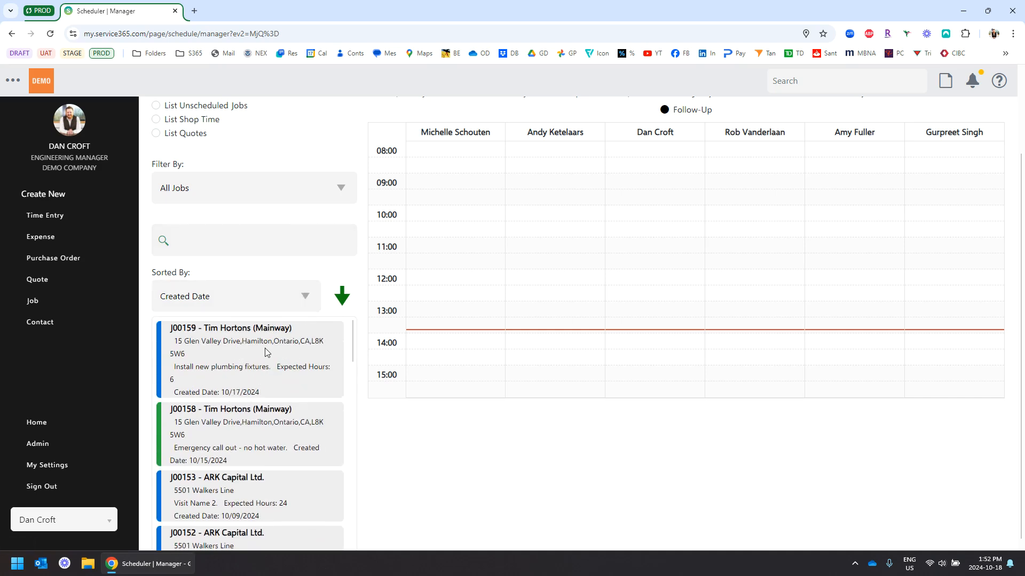
{"action": "scroll", "coordinate": [288, 350], "scroll_direction": "up", "scroll_amount": 2}
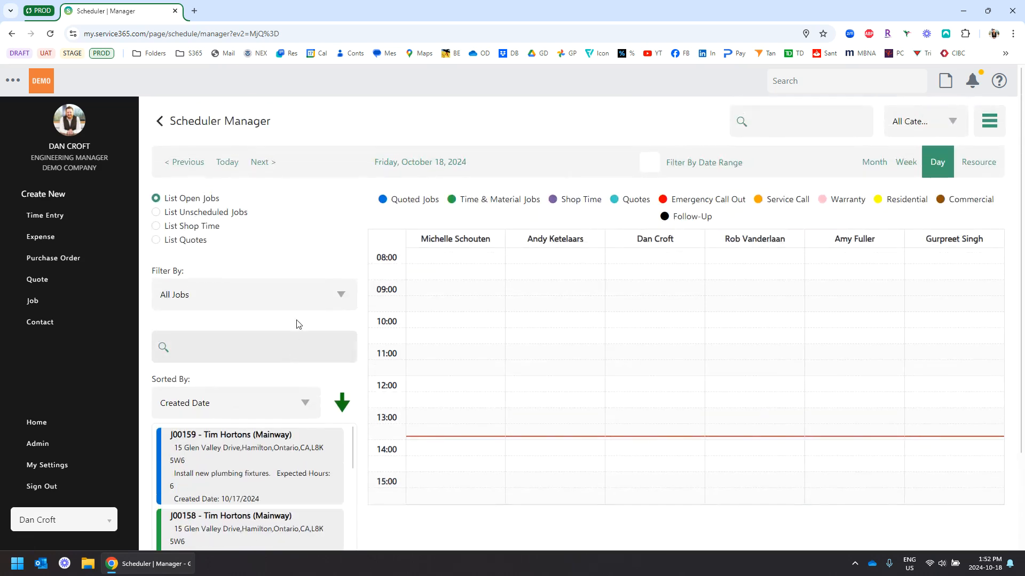
- View the list of quotes available for scheduling and switch the list back to open jobs
{"action": "left_click", "coordinate": [156, 240]}
{"action": "scroll", "coordinate": [229, 288], "scroll_direction": "down", "scroll_amount": 1}
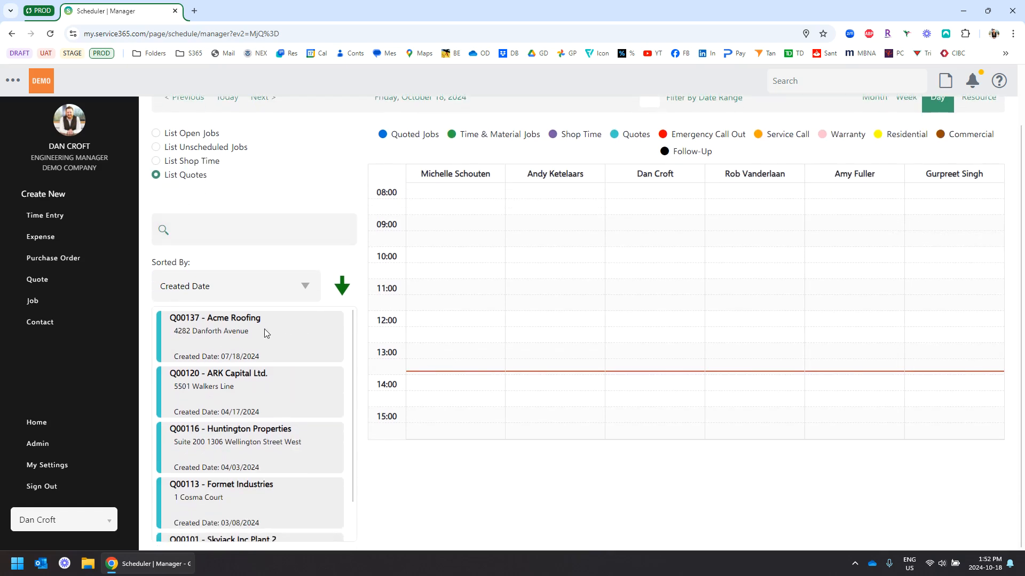
{"action": "scroll", "coordinate": [265, 329], "scroll_direction": "up", "scroll_amount": 1}
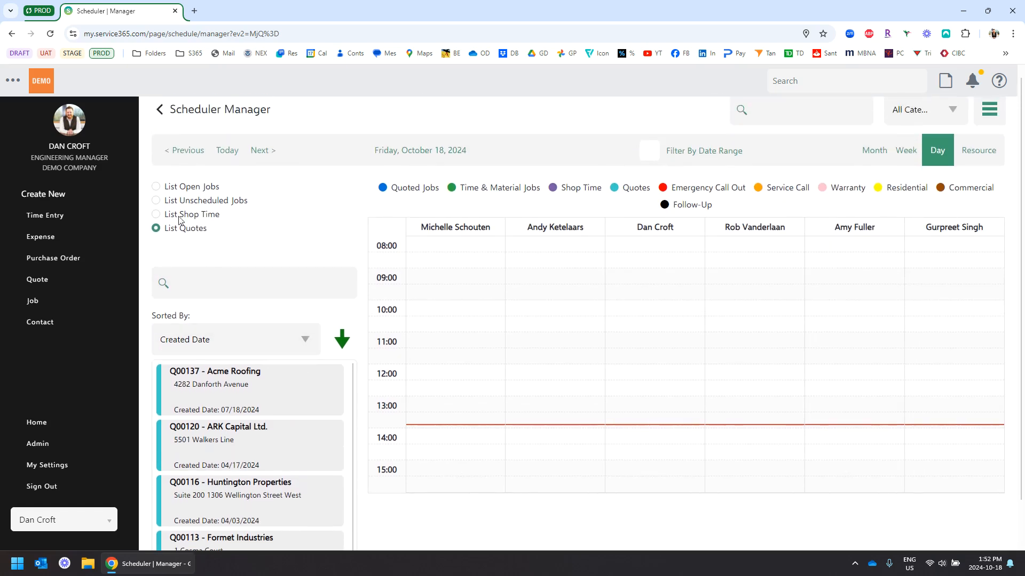
{"action": "left_click", "coordinate": [156, 187]}
{"action": "scroll", "coordinate": [291, 213], "scroll_direction": "down", "scroll_amount": 1}
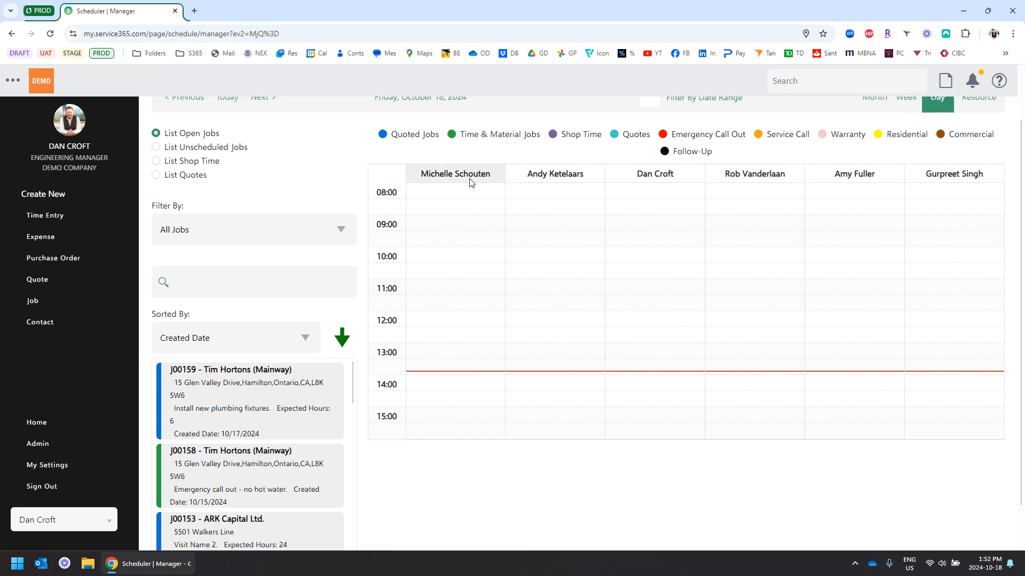
- Examine the day calendar and the weekly resource schedule, returning to the day view
{"action": "scroll", "coordinate": [516, 215], "scroll_direction": "up", "scroll_amount": 1}
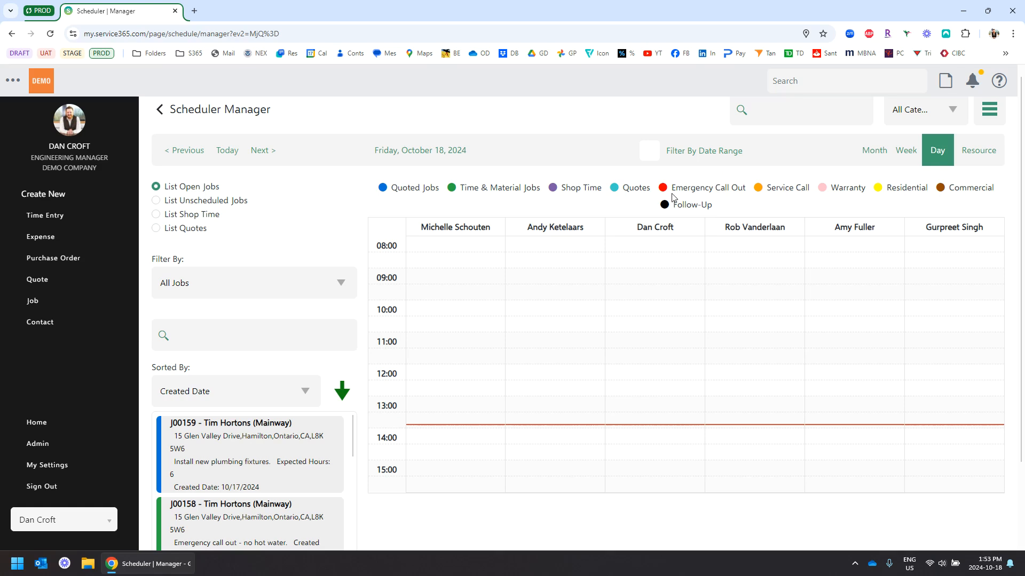
{"action": "scroll", "coordinate": [472, 221], "scroll_direction": "down", "scroll_amount": 1}
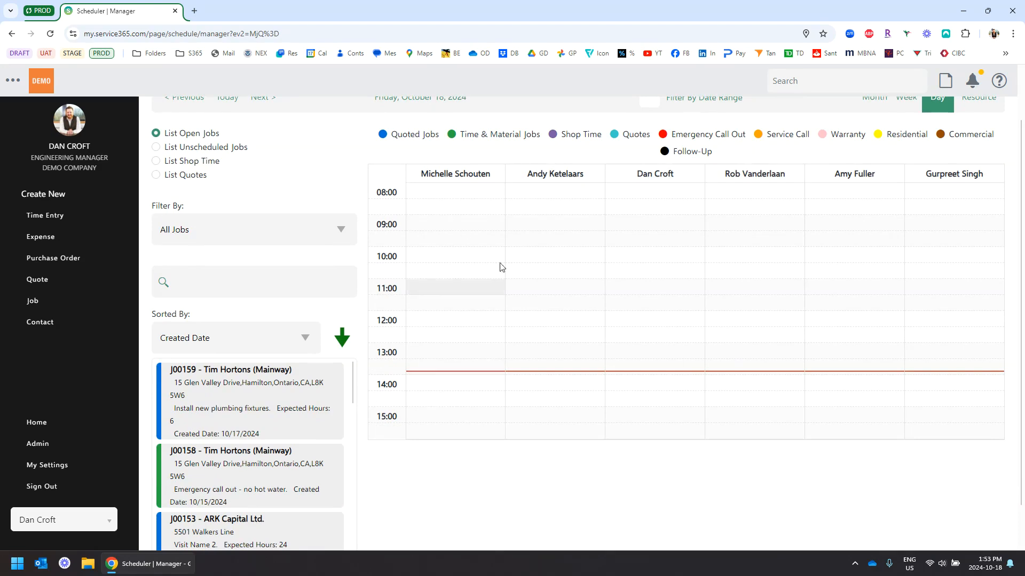
{"action": "scroll", "coordinate": [496, 299], "scroll_direction": "up", "scroll_amount": 1}
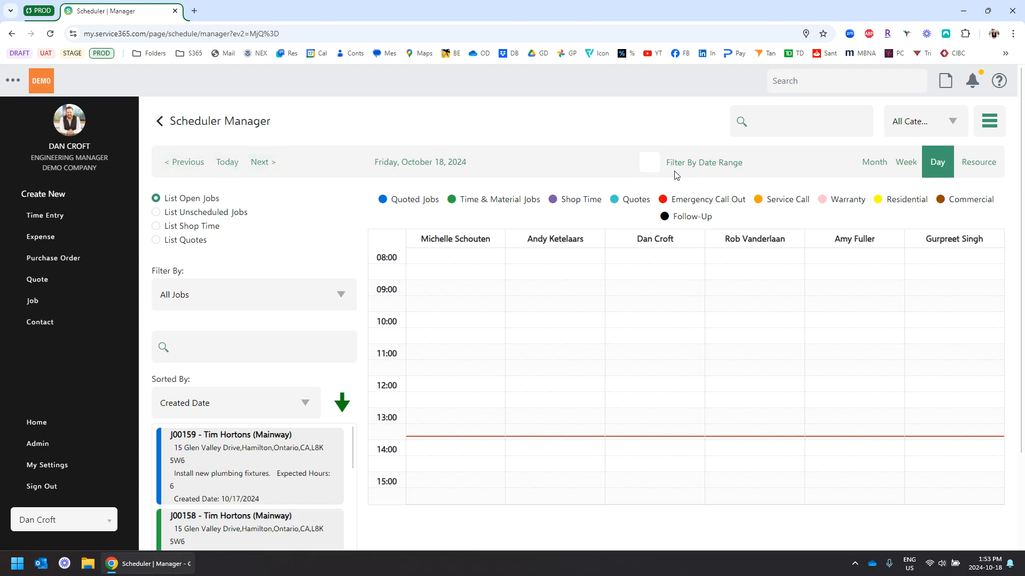
{"action": "left_click", "coordinate": [982, 166]}
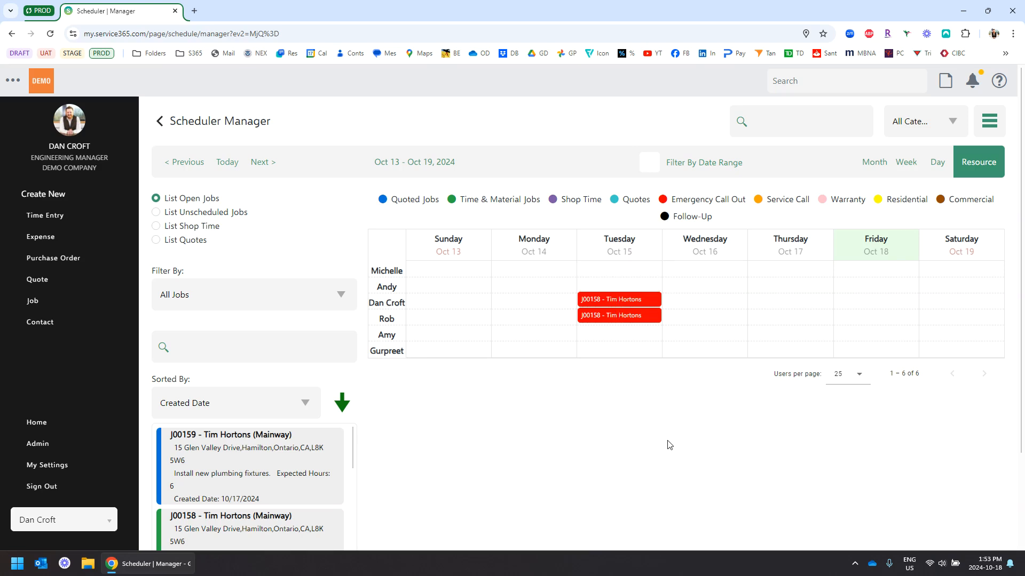
{"action": "left_click", "coordinate": [937, 164]}
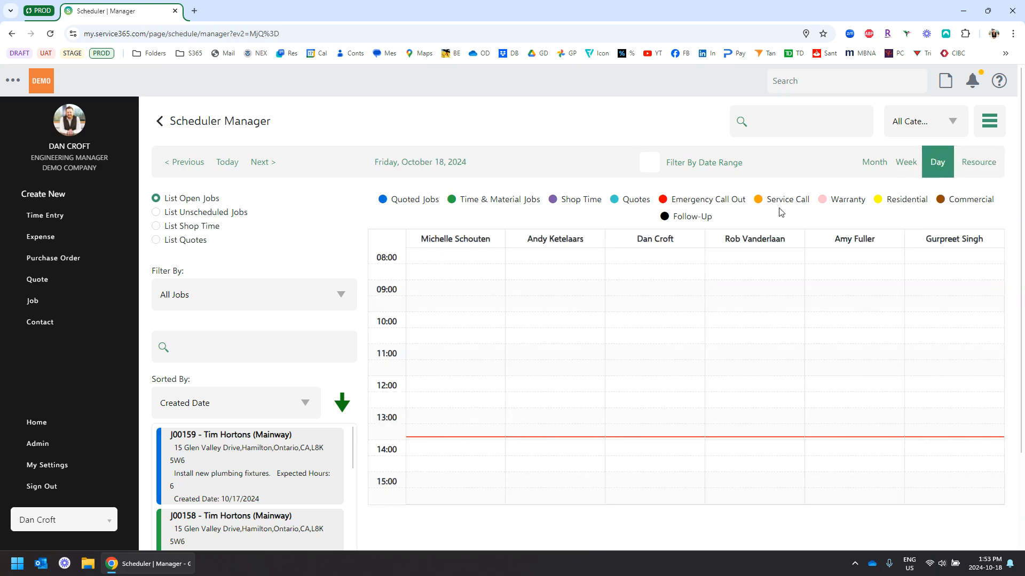
- Start scheduling the Tim Hortons (Mainway) plumbing fixtures job on October 18, 2024 at 02:30 PM for the signed-in manager
{"action": "scroll", "coordinate": [567, 142], "scroll_direction": "down", "scroll_amount": 1}
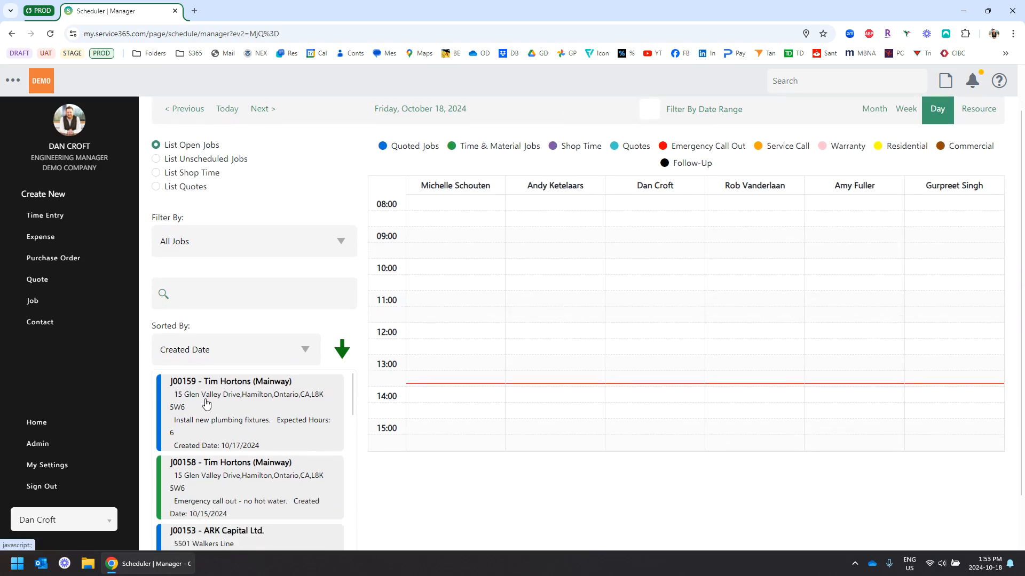
{"action": "left_click_drag", "start_coordinate": [206, 404], "coordinate": [667, 423]}
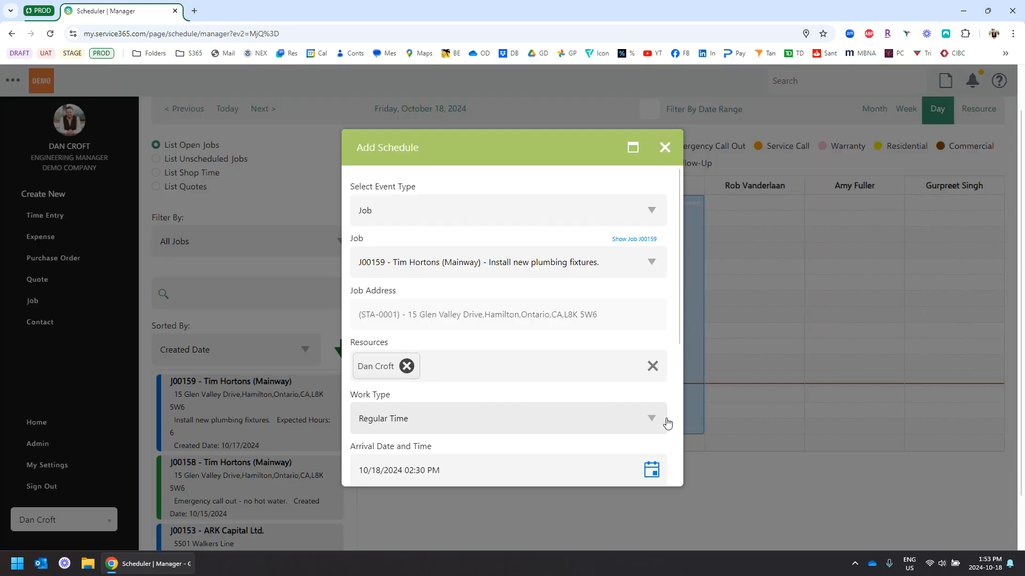
{"action": "left_click_drag", "start_coordinate": [444, 149], "coordinate": [457, 129]}
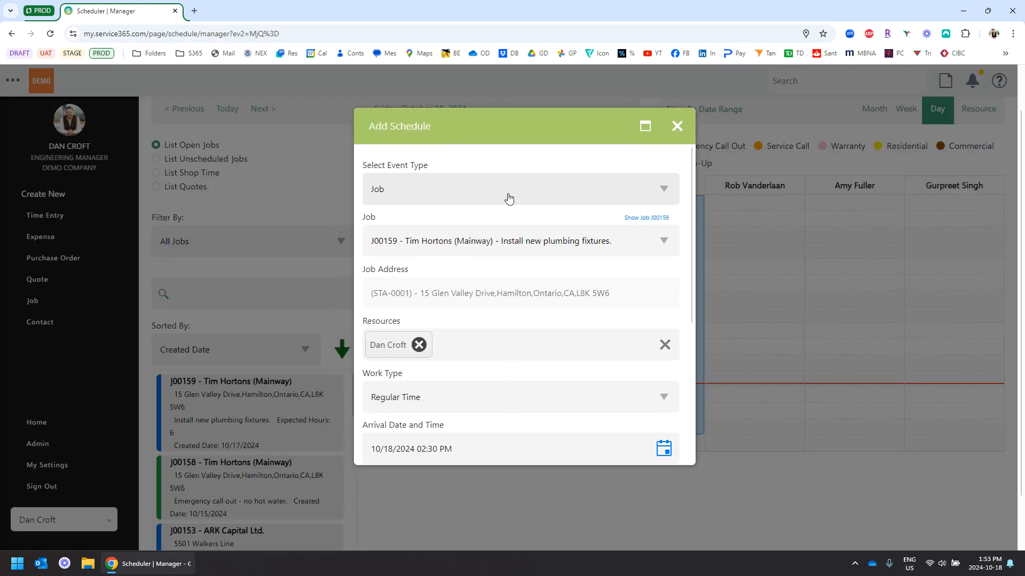
- Add the first two employees in the list as extra resources for the job visit
{"action": "left_click", "coordinate": [477, 344]}
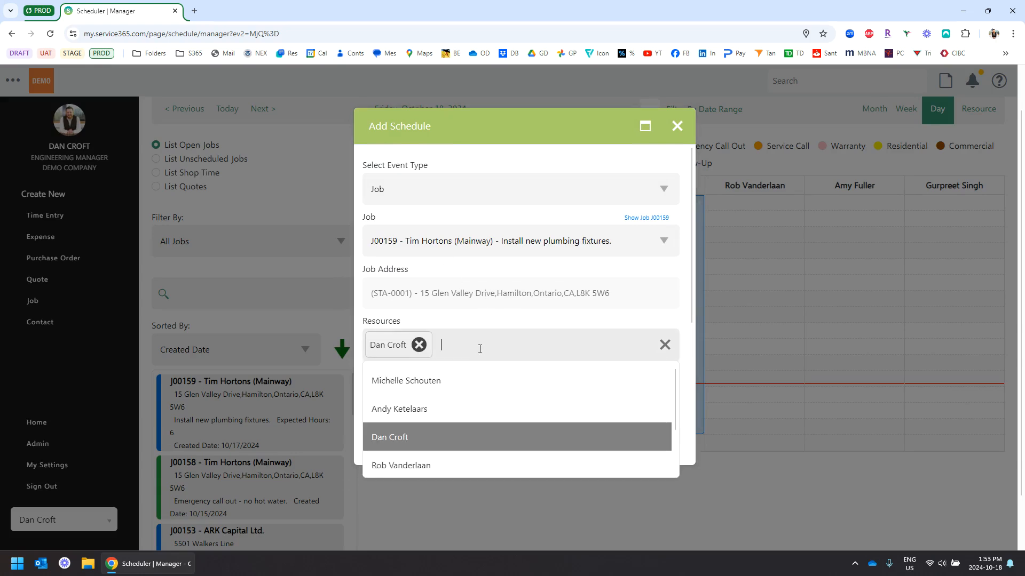
{"action": "left_click", "coordinate": [448, 389]}
{"action": "left_click", "coordinate": [571, 351]}
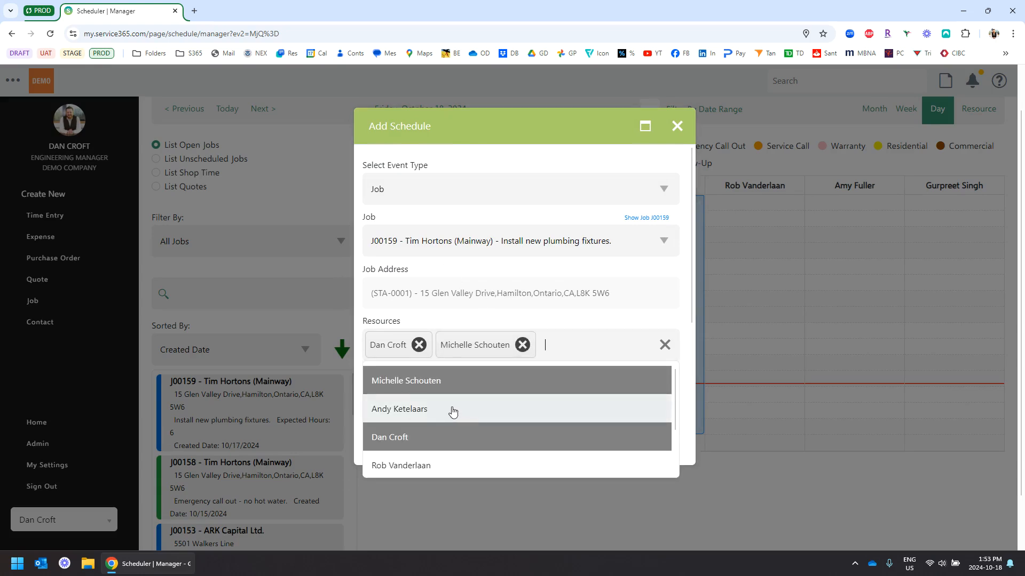
{"action": "left_click", "coordinate": [453, 411]}
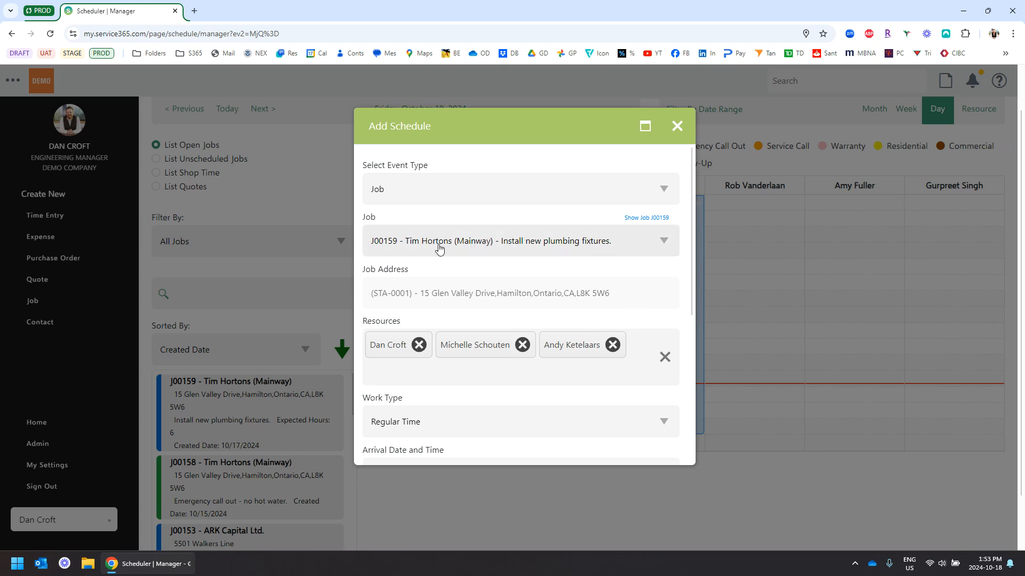
- Choose Regular Time as the work type for the visit
{"action": "scroll", "coordinate": [533, 201], "scroll_direction": "down", "scroll_amount": 2}
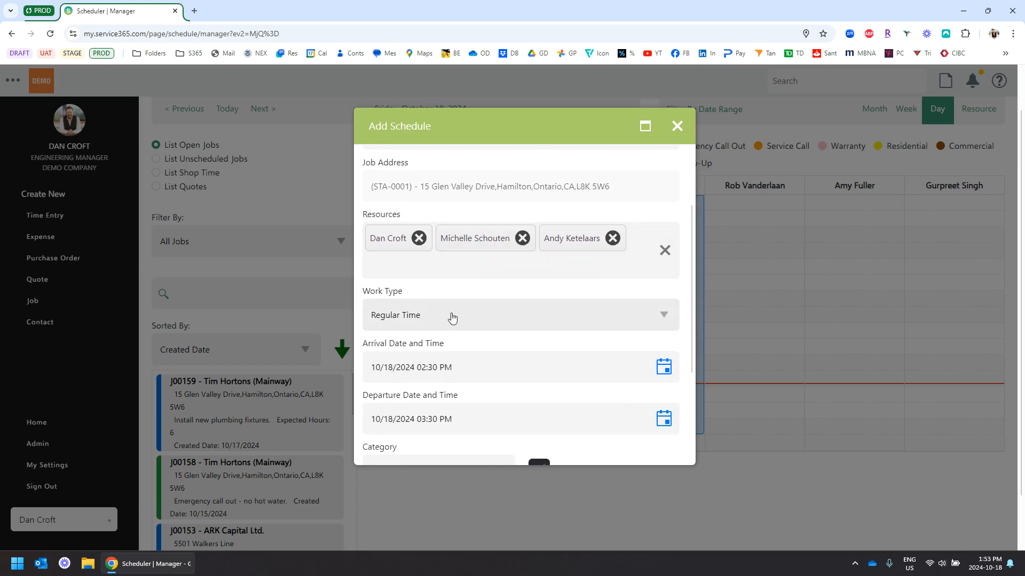
{"action": "scroll", "coordinate": [437, 290], "scroll_direction": "down", "scroll_amount": 1}
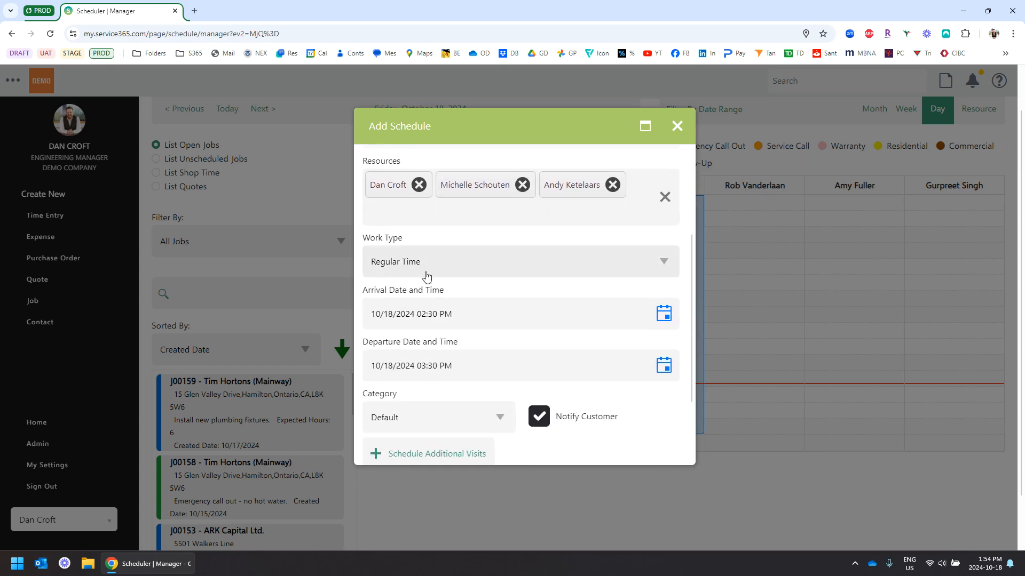
{"action": "left_click", "coordinate": [503, 267]}
{"action": "left_click", "coordinate": [454, 297]}
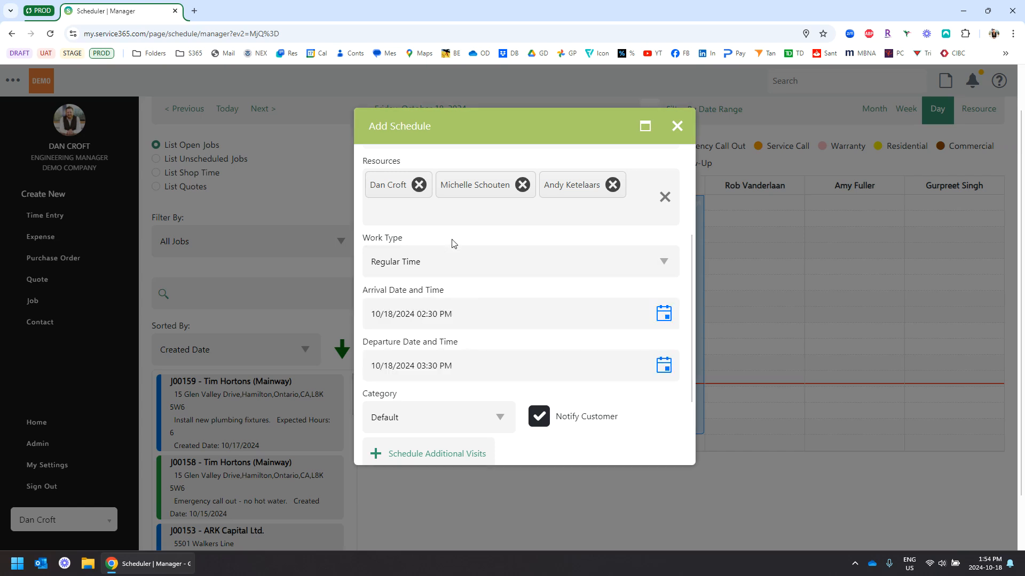
- Try to set the visit's departure time to 04:30 PM
{"action": "scroll", "coordinate": [456, 240], "scroll_direction": "down", "scroll_amount": 1}
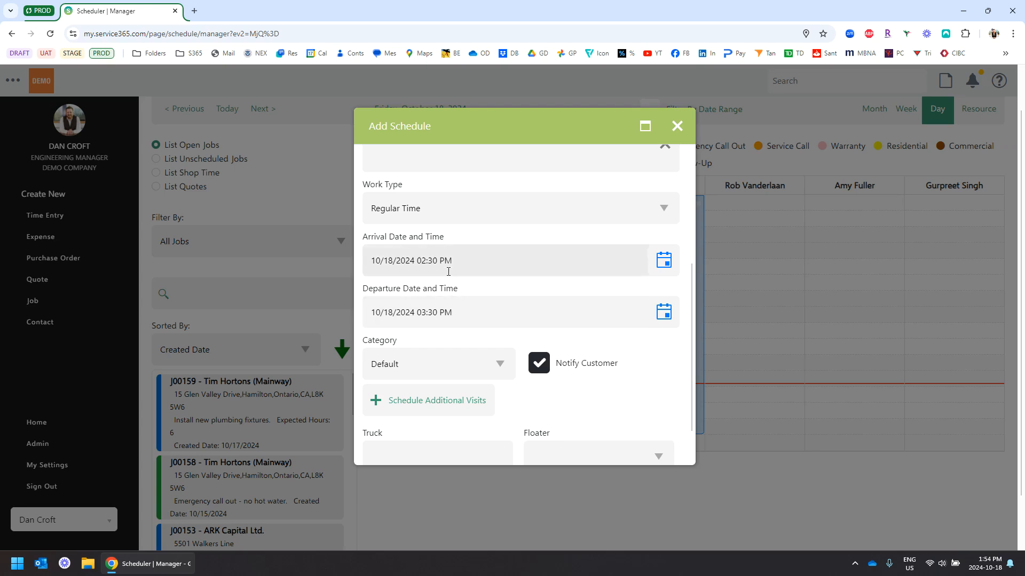
{"action": "left_click", "coordinate": [456, 312]}
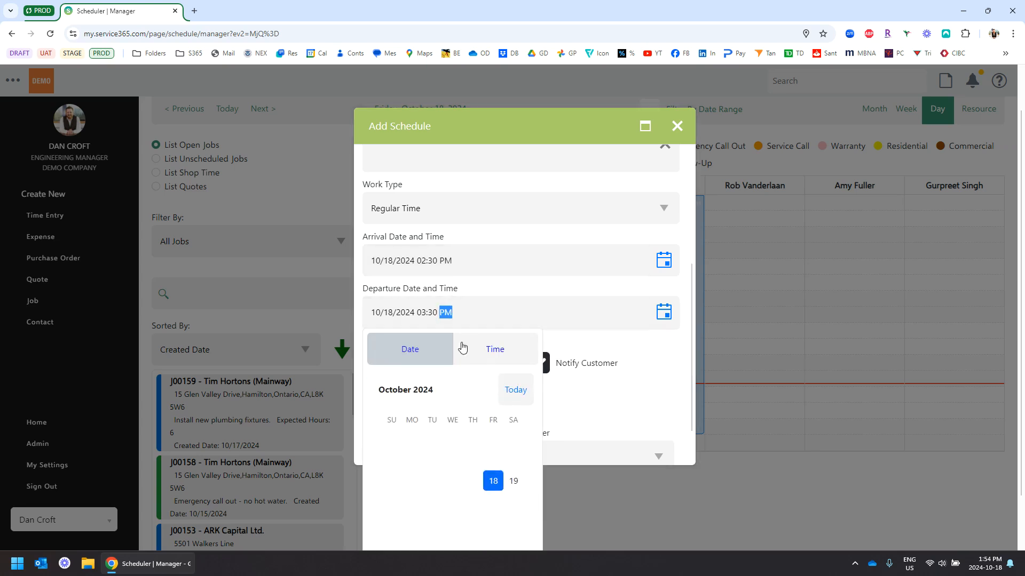
{"action": "left_click", "coordinate": [496, 353]}
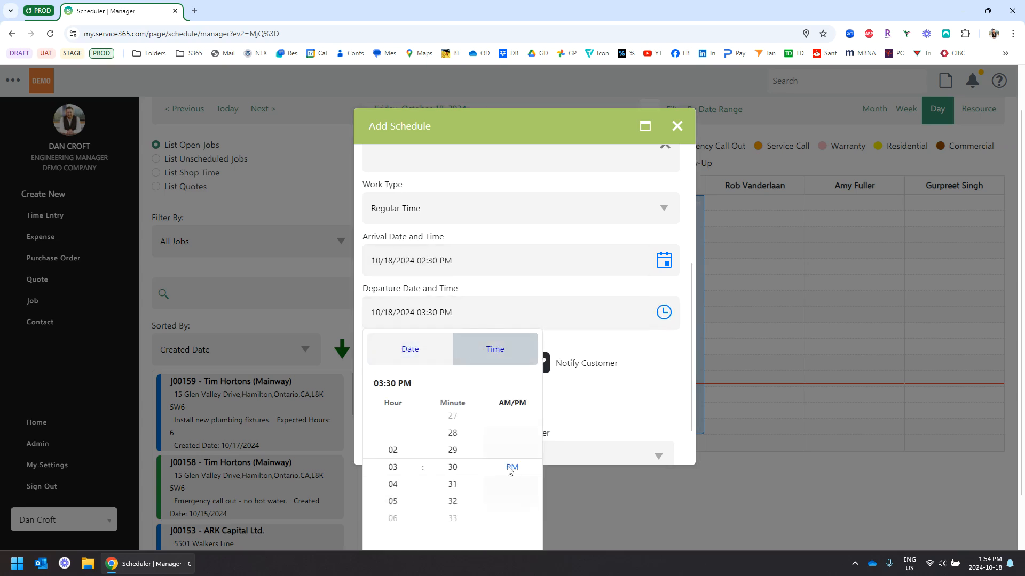
{"action": "left_click", "coordinate": [393, 485]}
{"action": "left_click", "coordinate": [634, 355]}
- Set the visit's category to Service Call
{"action": "scroll", "coordinate": [630, 348], "scroll_direction": "down", "scroll_amount": 1}
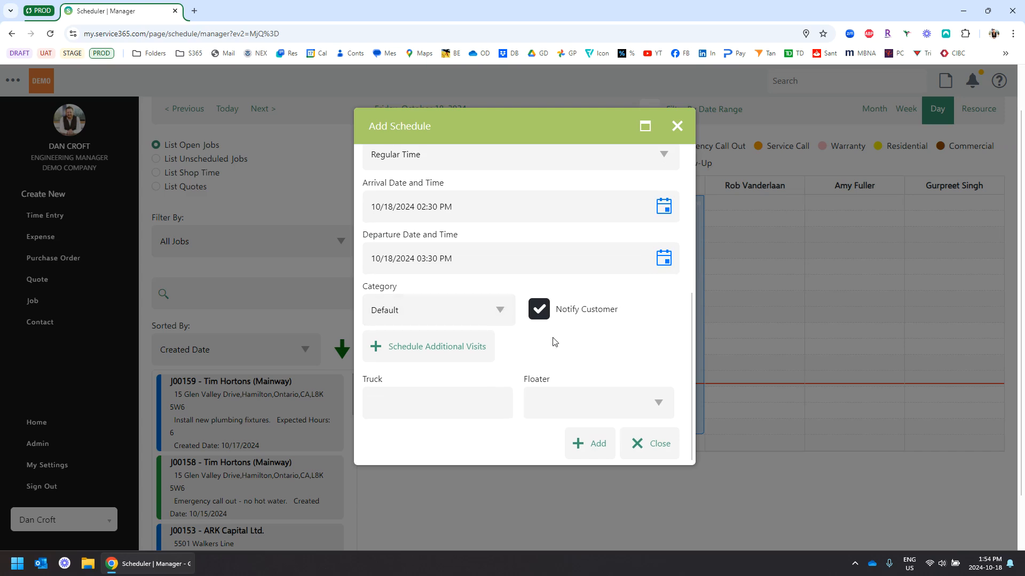
{"action": "left_click", "coordinate": [501, 308]}
{"action": "scroll", "coordinate": [462, 374], "scroll_direction": "down", "scroll_amount": 1}
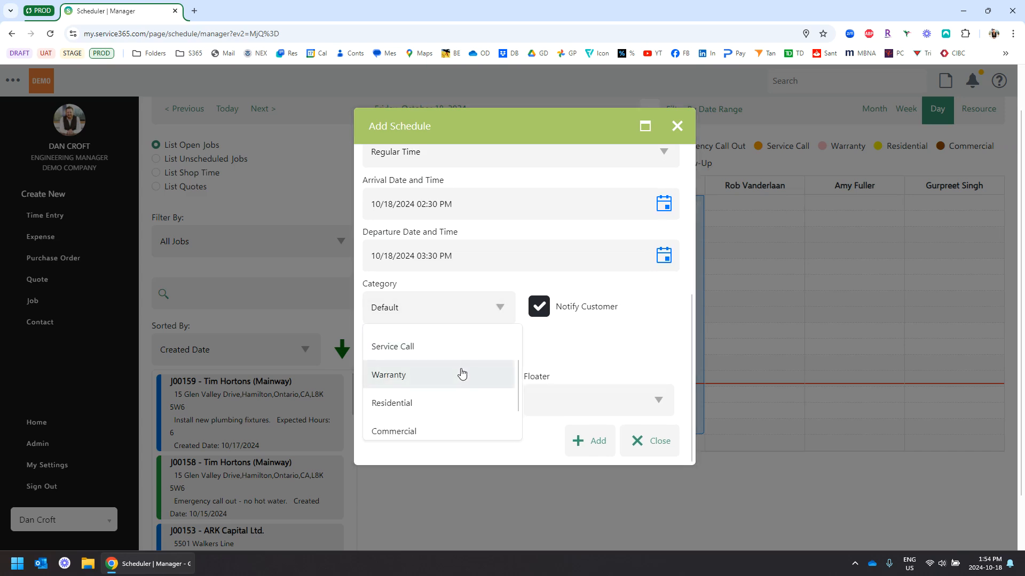
{"action": "scroll", "coordinate": [462, 374], "scroll_direction": "down", "scroll_amount": 1}
{"action": "scroll", "coordinate": [462, 374], "scroll_direction": "up", "scroll_amount": 2}
{"action": "scroll", "coordinate": [463, 373], "scroll_direction": "down", "scroll_amount": 1}
{"action": "scroll", "coordinate": [463, 374], "scroll_direction": "down", "scroll_amount": 1}
{"action": "scroll", "coordinate": [451, 368], "scroll_direction": "up", "scroll_amount": 1}
{"action": "left_click", "coordinate": [451, 371]}
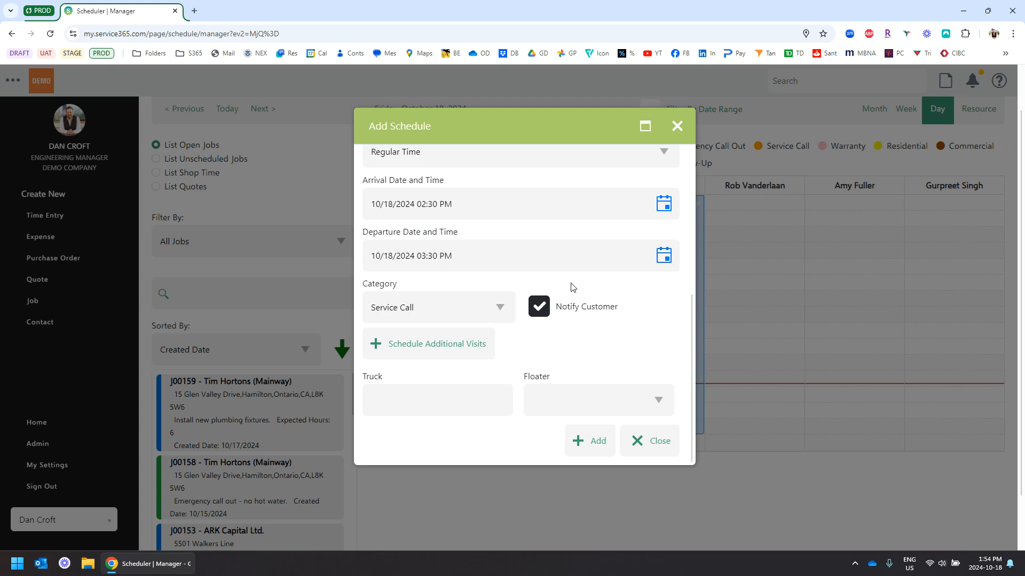
- Turn the customer notification off and back on
{"action": "left_click", "coordinate": [572, 317]}
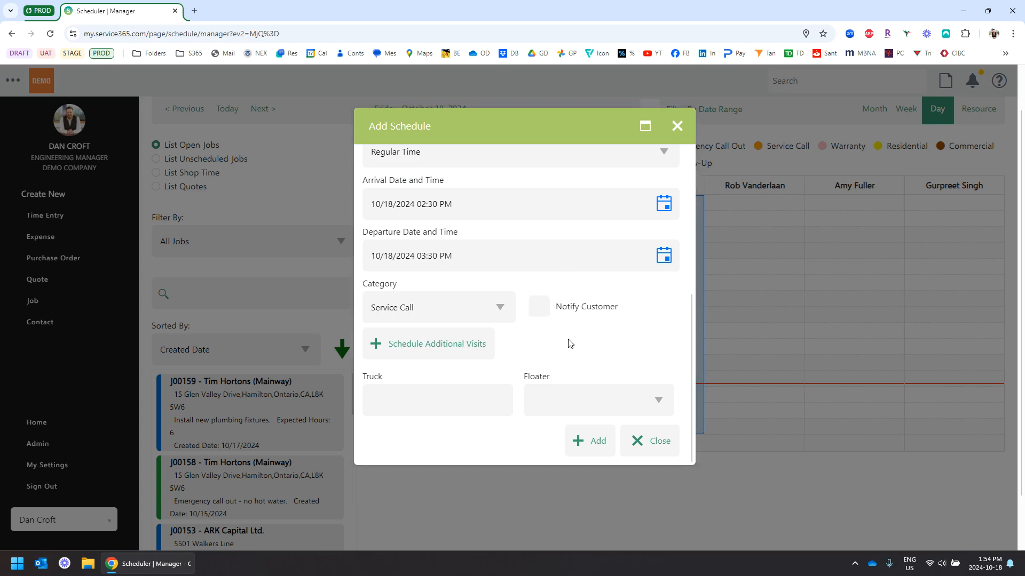
{"action": "left_click", "coordinate": [549, 317]}
- Schedule additional visits by choosing October 18, 21 and 22, 2024, and close the date selection
{"action": "left_click", "coordinate": [454, 349]}
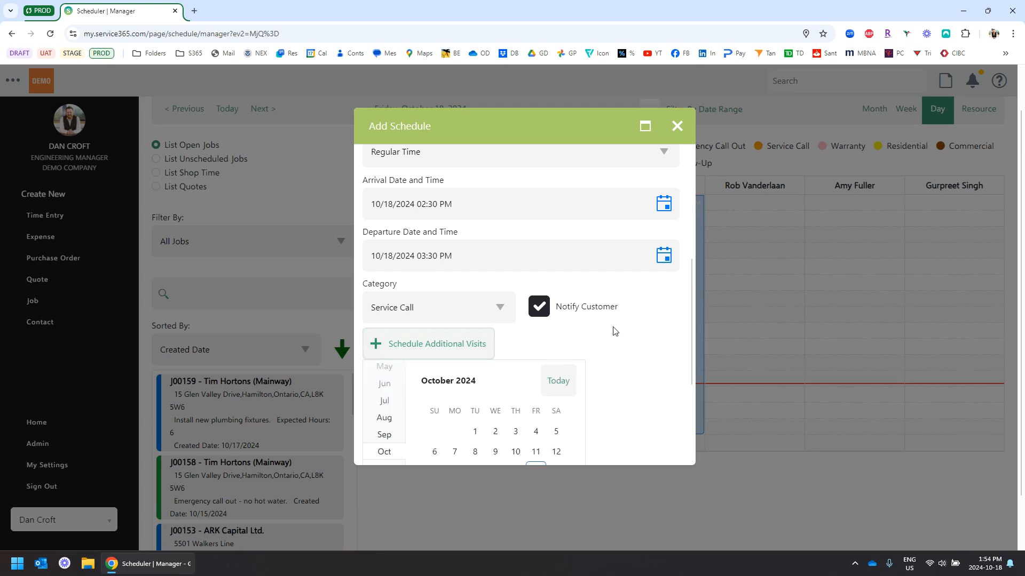
{"action": "scroll", "coordinate": [582, 347], "scroll_direction": "down", "scroll_amount": 3}
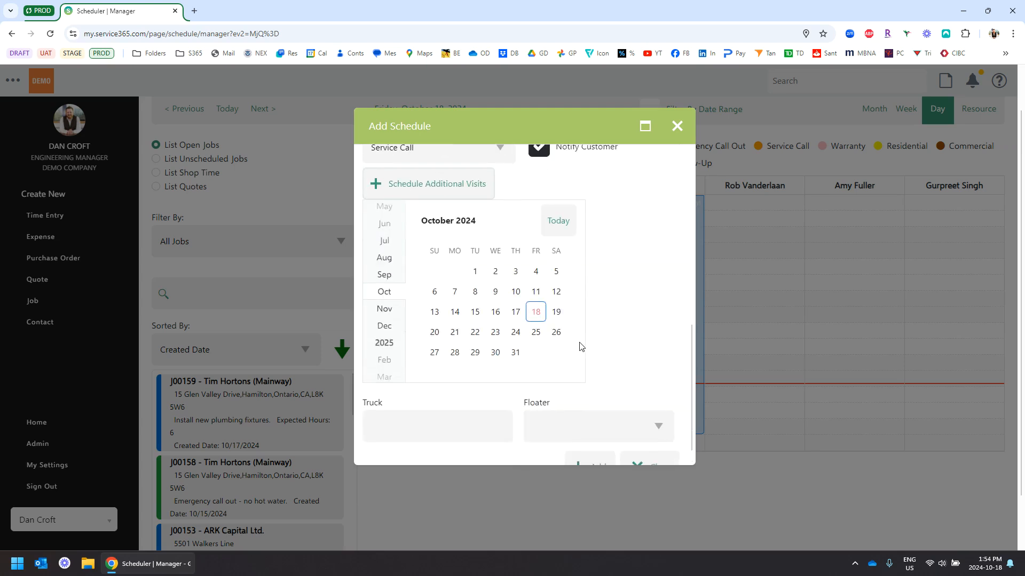
{"action": "left_click", "coordinate": [537, 314]}
{"action": "left_click", "coordinate": [455, 333]}
{"action": "left_click", "coordinate": [475, 337]}
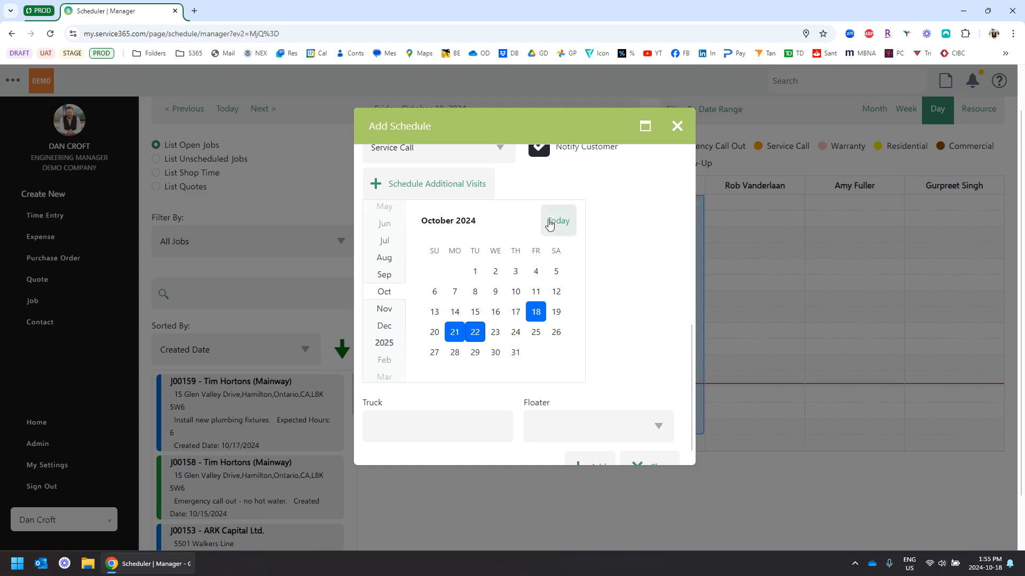
{"action": "left_click", "coordinate": [449, 193]}
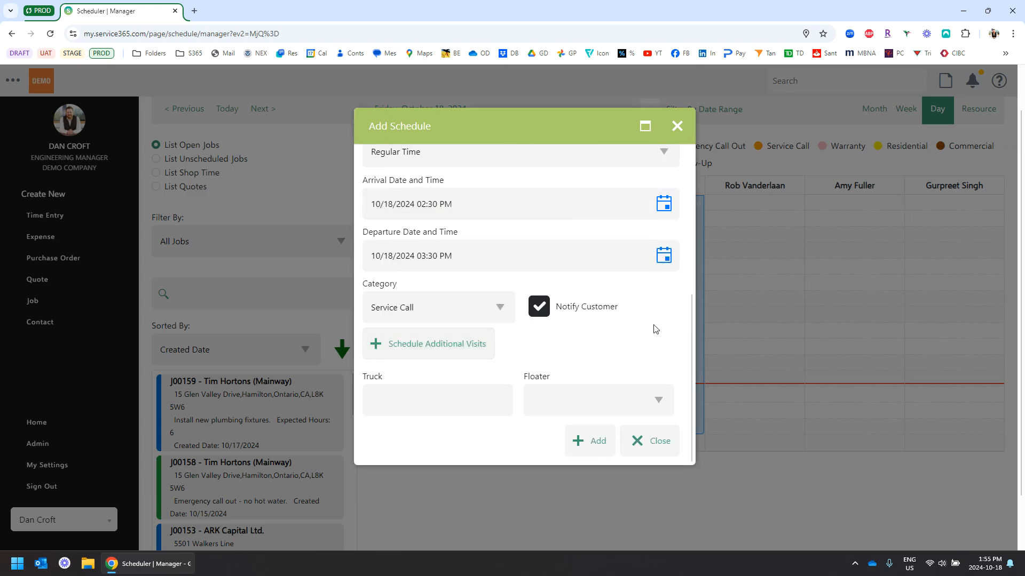
- Assign the Flatbed truck to the scheduled visit
{"action": "left_click", "coordinate": [465, 399]}
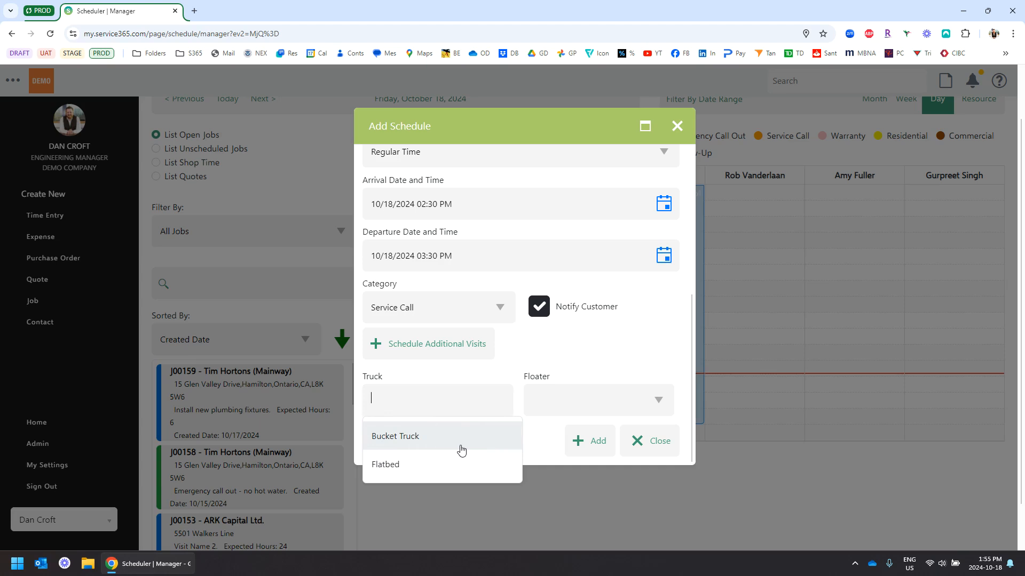
{"action": "left_click", "coordinate": [414, 467]}
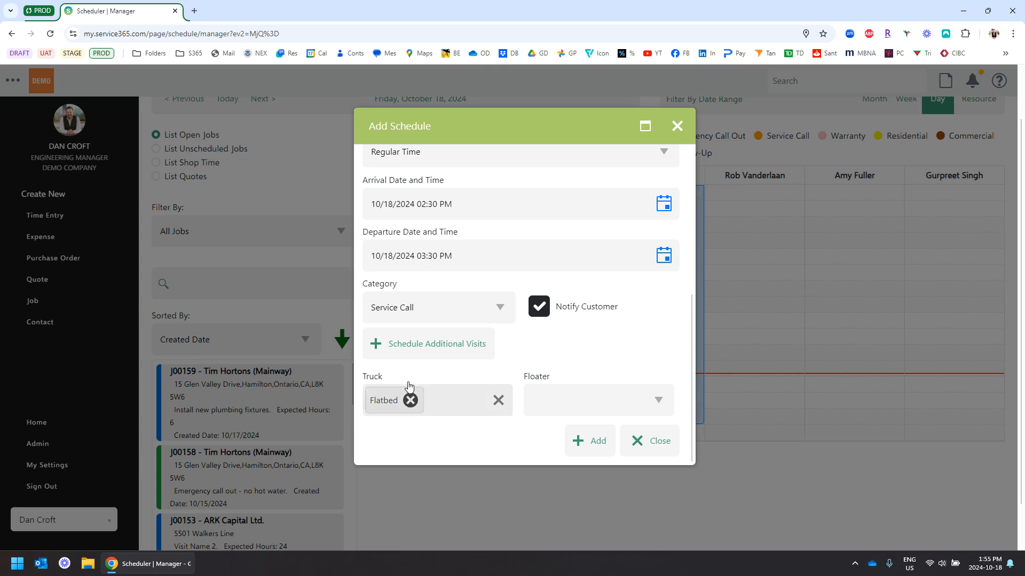
- Add the configured visits to the schedule and return to My Schedule
{"action": "left_click", "coordinate": [588, 441]}
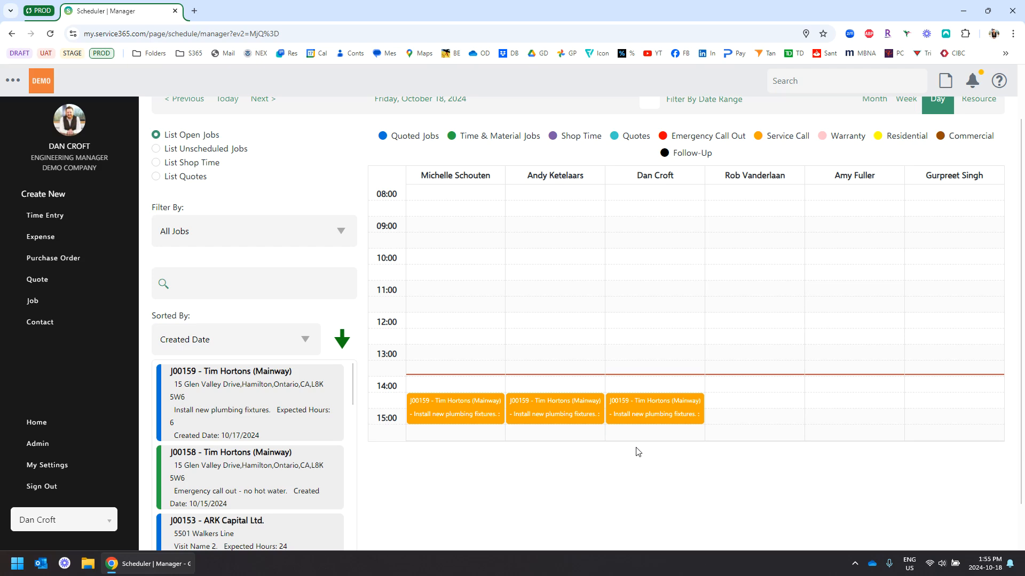
{"action": "scroll", "coordinate": [638, 452], "scroll_direction": "up", "scroll_amount": 1}
{"action": "left_click", "coordinate": [162, 127]}
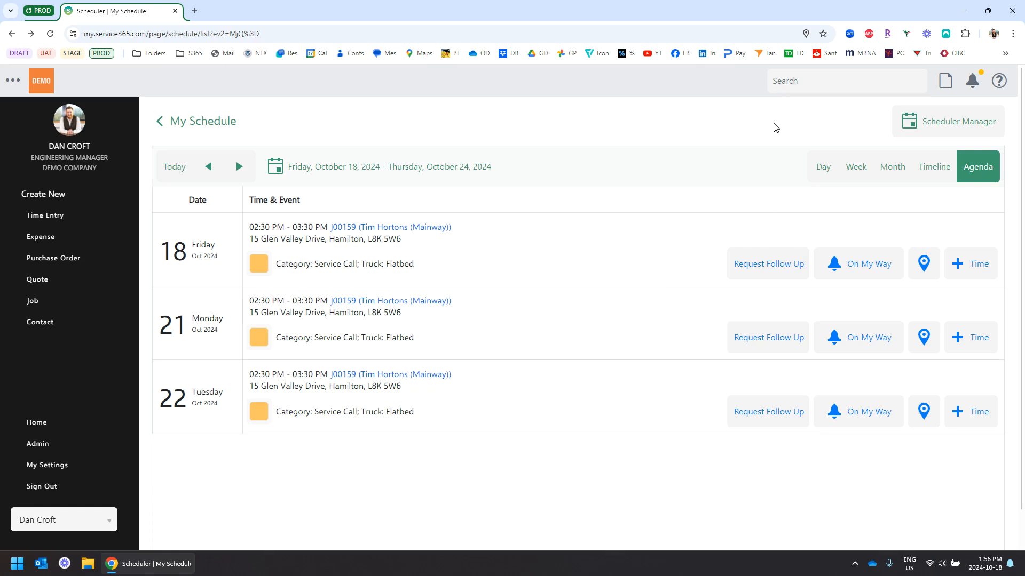
- Open a new time entry from the October 18 Tim Hortons (Mainway) visit, review its fields and close it
{"action": "left_click", "coordinate": [982, 274]}
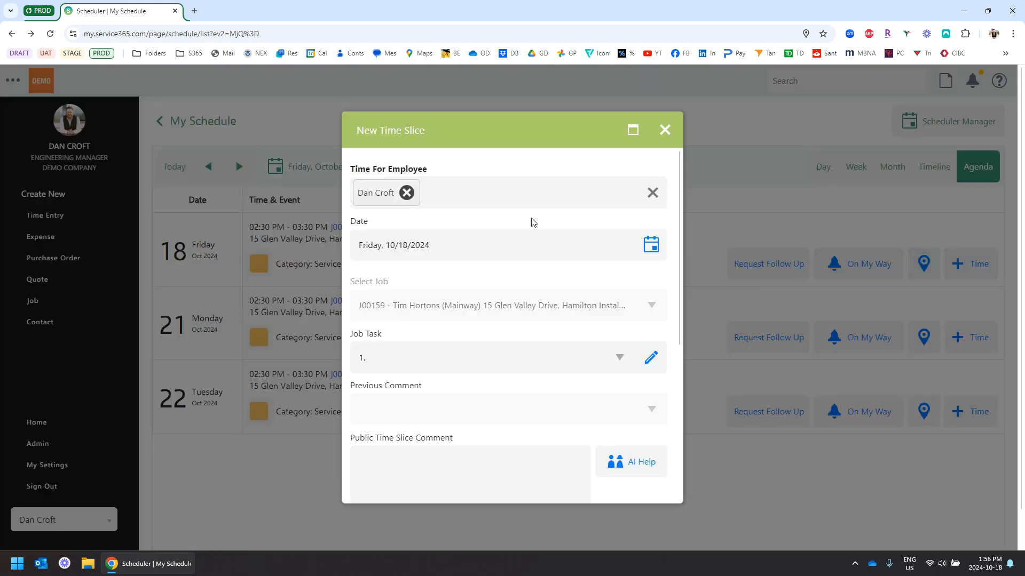
{"action": "scroll", "coordinate": [533, 220], "scroll_direction": "down", "scroll_amount": 5}
{"action": "scroll", "coordinate": [527, 224], "scroll_direction": "up", "scroll_amount": 5}
{"action": "scroll", "coordinate": [507, 294], "scroll_direction": "down", "scroll_amount": 5}
{"action": "scroll", "coordinate": [584, 250], "scroll_direction": "down", "scroll_amount": 1}
{"action": "scroll", "coordinate": [585, 248], "scroll_direction": "up", "scroll_amount": 5}
{"action": "left_click", "coordinate": [665, 130]}
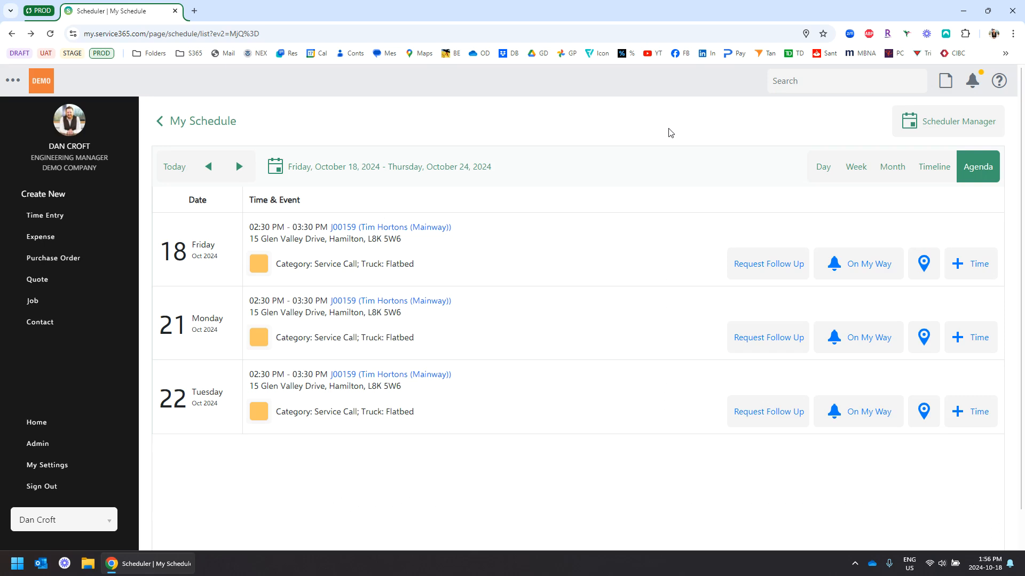
- Return to the Scheduler Manager and list the shop time entries
{"action": "left_click", "coordinate": [931, 131]}
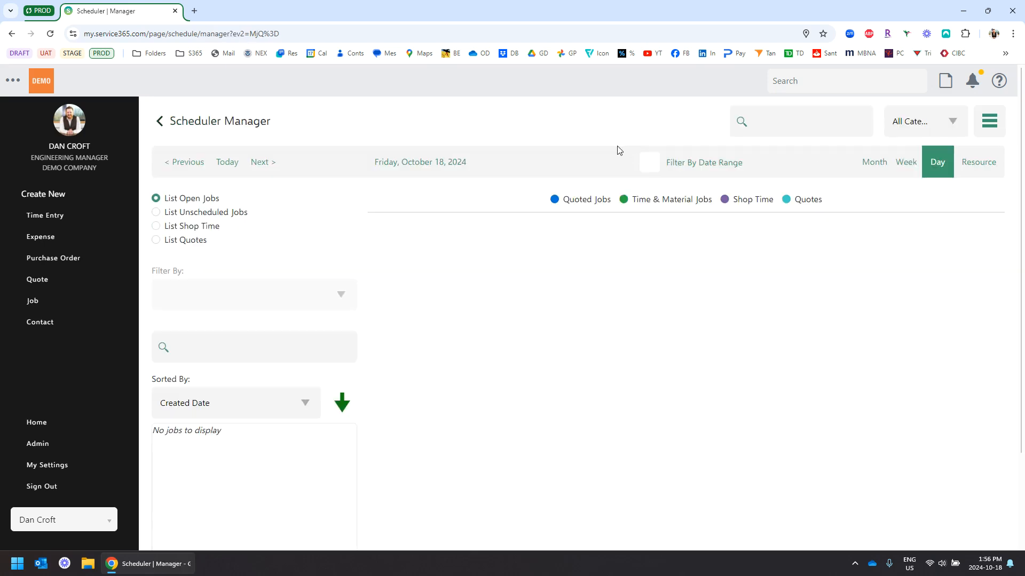
{"action": "scroll", "coordinate": [575, 127], "scroll_direction": "down", "scroll_amount": 1}
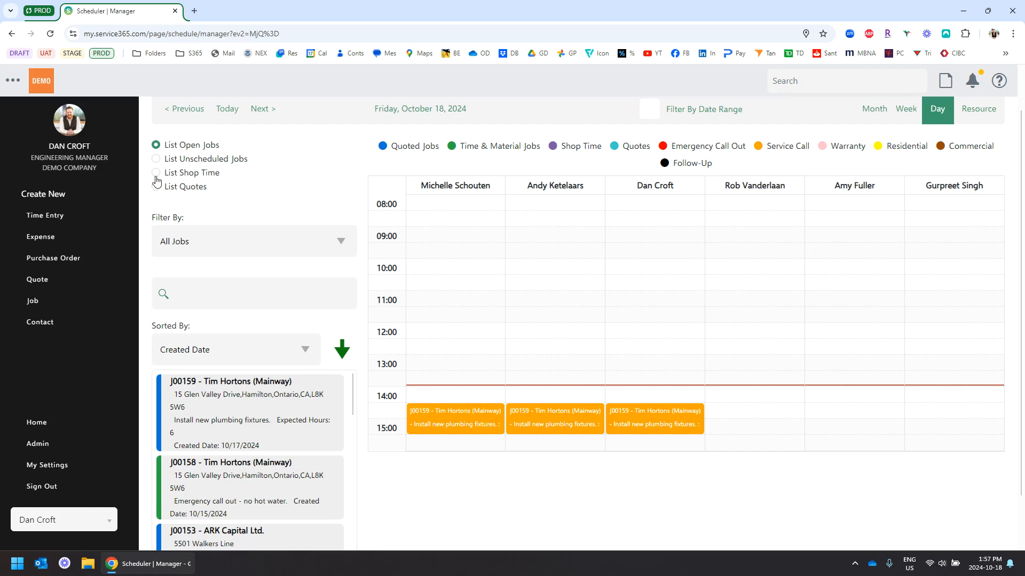
{"action": "left_click", "coordinate": [156, 173]}
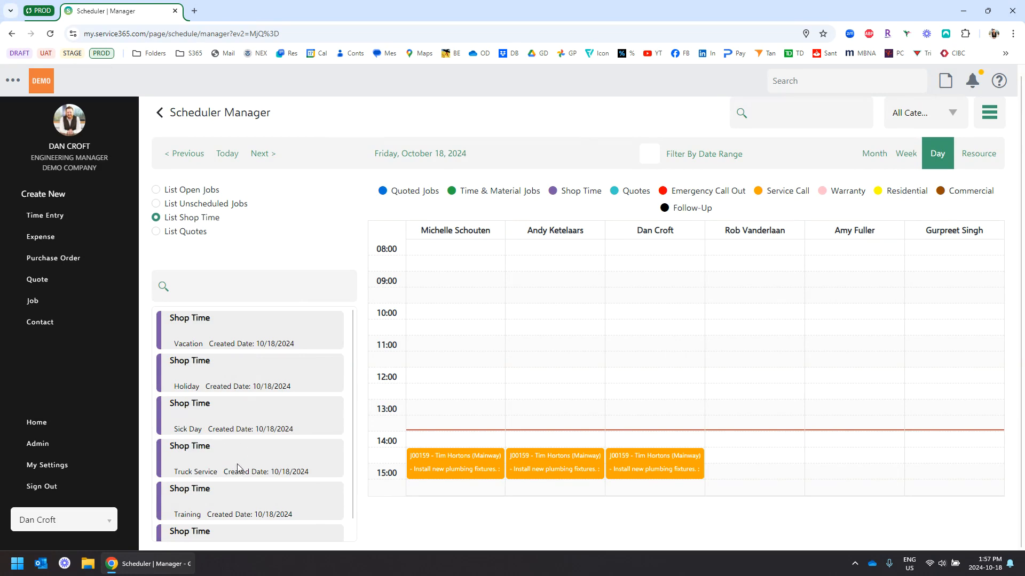
- Schedule Training shop time for the fourth resource on October 18, 2024 from 12:00 PM to 1:00 PM
{"action": "left_click_drag", "start_coordinate": [196, 495], "coordinate": [752, 376]}
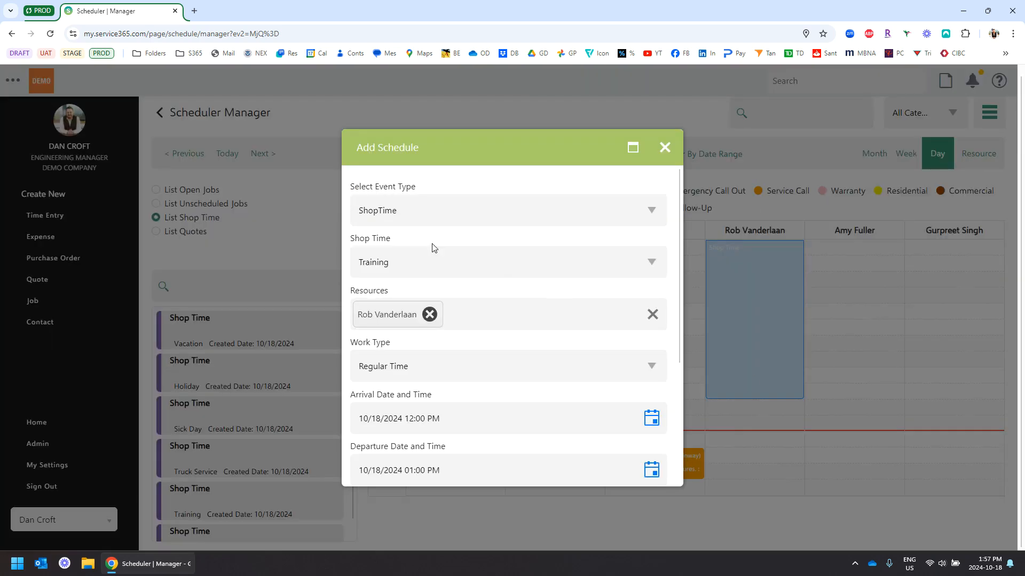
{"action": "scroll", "coordinate": [431, 251], "scroll_direction": "down", "scroll_amount": 4}
{"action": "left_click", "coordinate": [582, 462]}
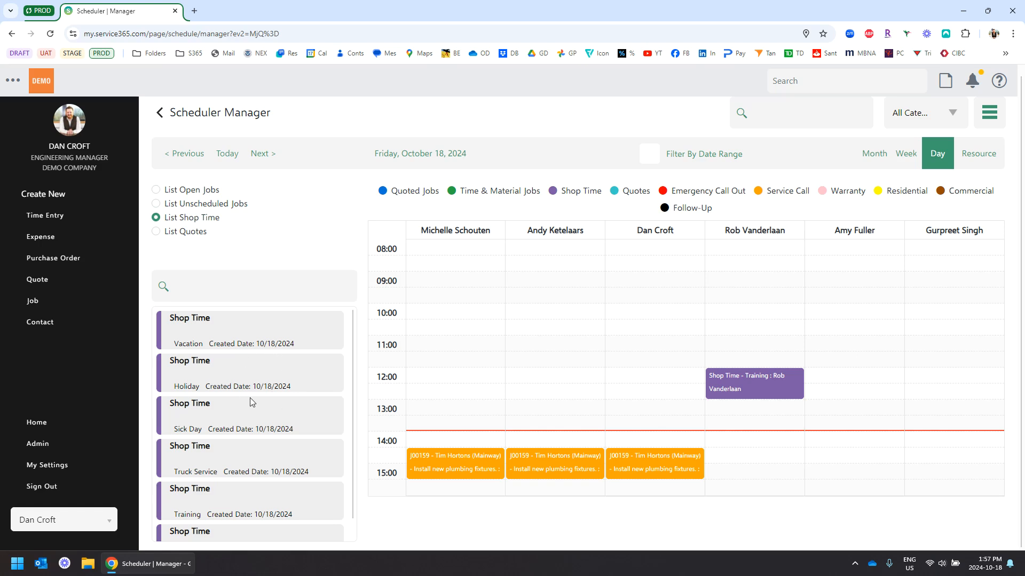
- List the quotes available for scheduling and look through them
{"action": "left_click", "coordinate": [157, 233]}
{"action": "scroll", "coordinate": [325, 192], "scroll_direction": "down", "scroll_amount": 1}
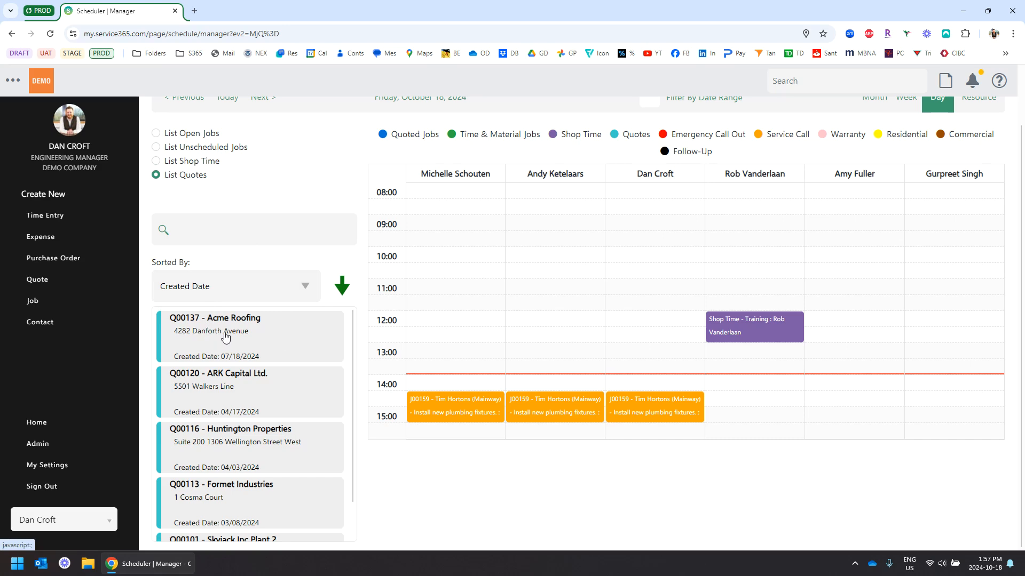
{"action": "scroll", "coordinate": [224, 336], "scroll_direction": "up", "scroll_amount": 2}
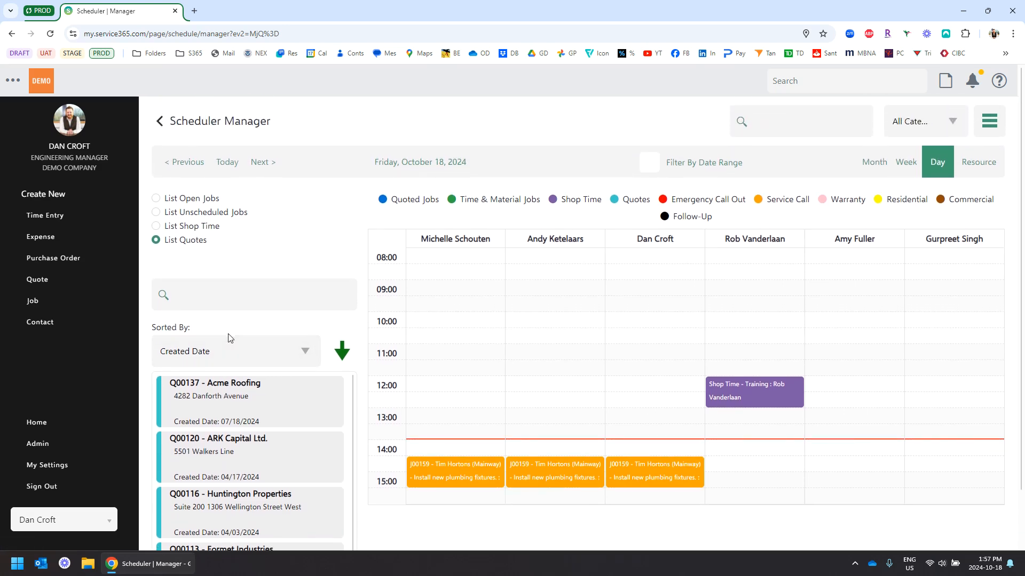
{"action": "scroll", "coordinate": [331, 243], "scroll_direction": "down", "scroll_amount": 2}
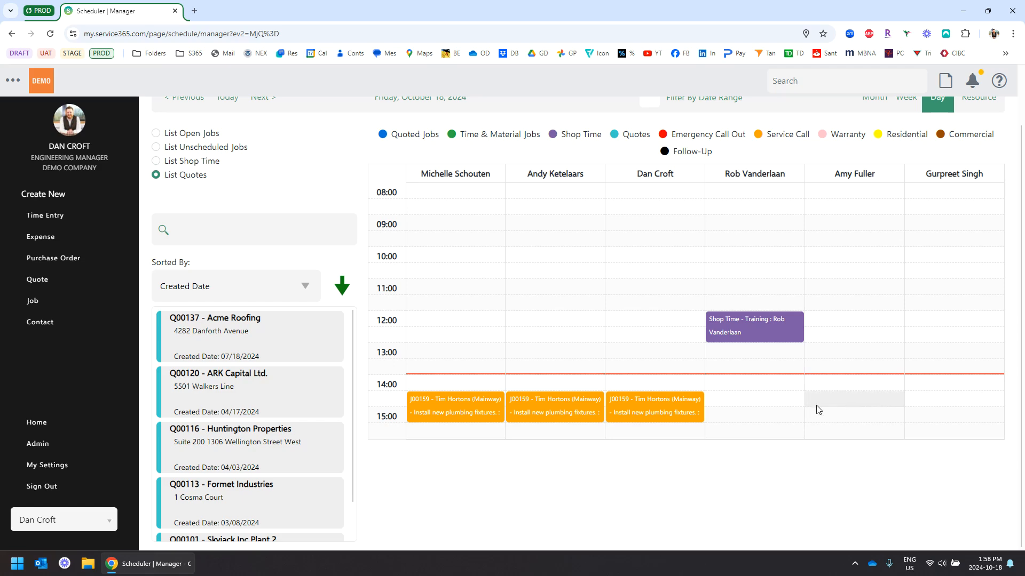
- Start a new schedule event at 3:00 PM for the fifth resource with Job as the event type
{"action": "left_click", "coordinate": [833, 418]}
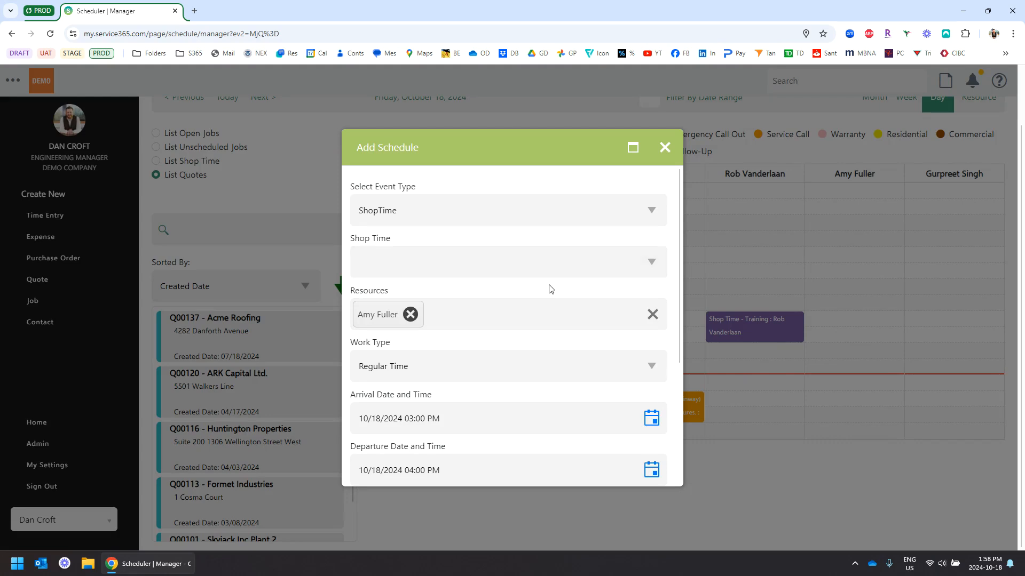
{"action": "left_click", "coordinate": [412, 216]}
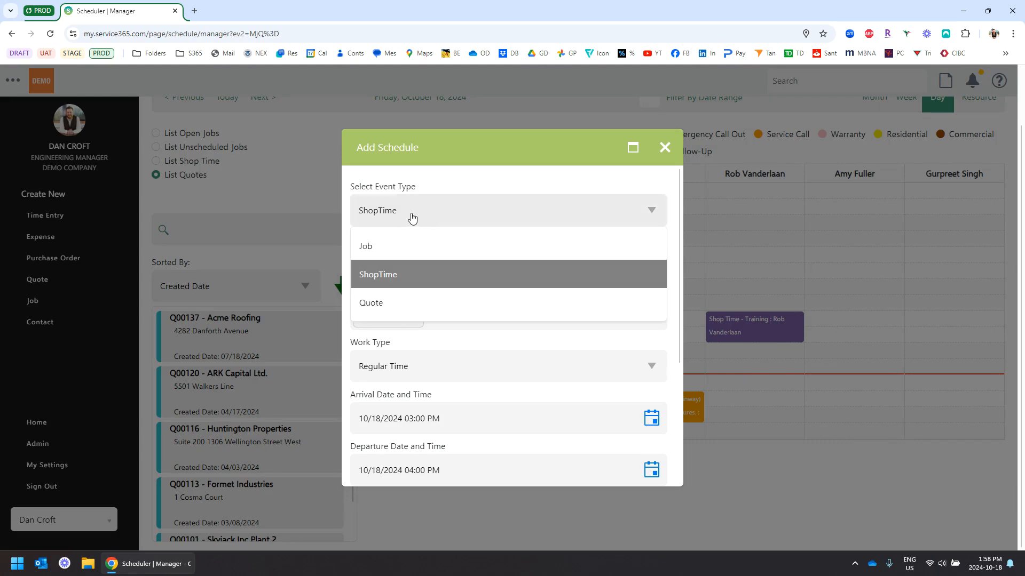
{"action": "left_click", "coordinate": [398, 246]}
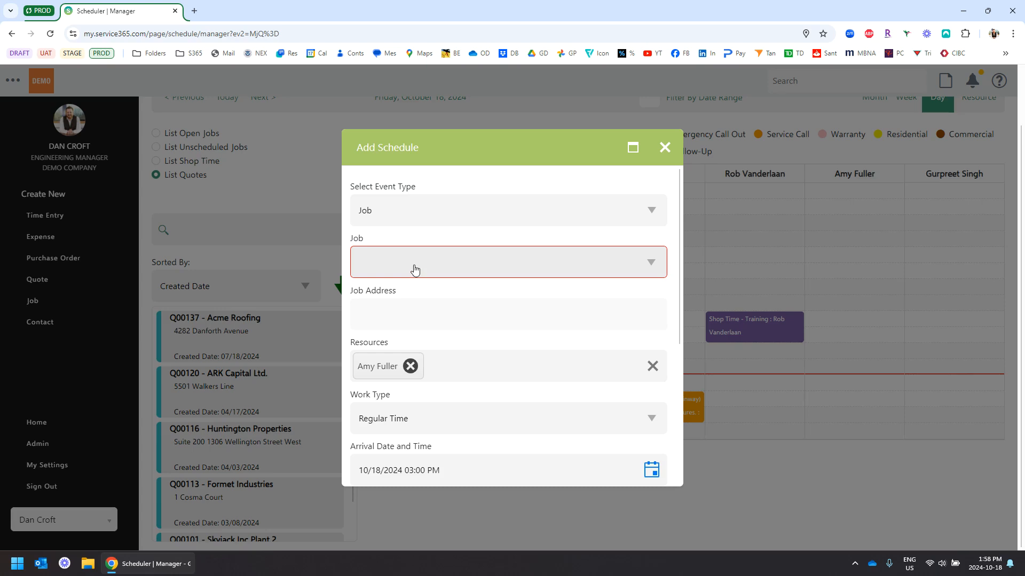
- Begin creating a new job for the event and select ABC Company as its customer
{"action": "left_click", "coordinate": [413, 268]}
{"action": "scroll", "coordinate": [419, 357], "scroll_direction": "down", "scroll_amount": 4}
{"action": "scroll", "coordinate": [419, 357], "scroll_direction": "up", "scroll_amount": 4}
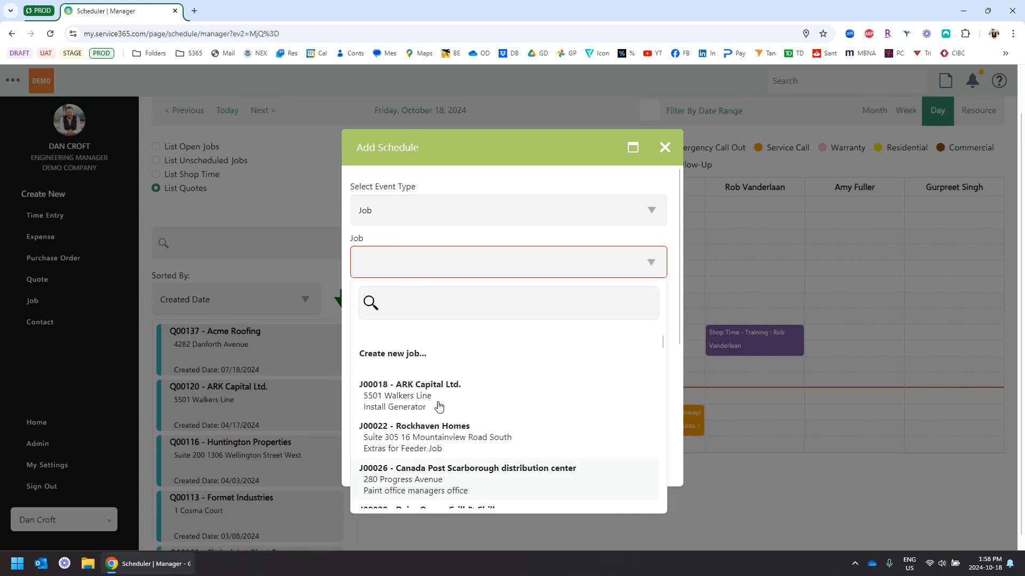
{"action": "left_click", "coordinate": [414, 364]}
{"action": "left_click", "coordinate": [103, 145]}
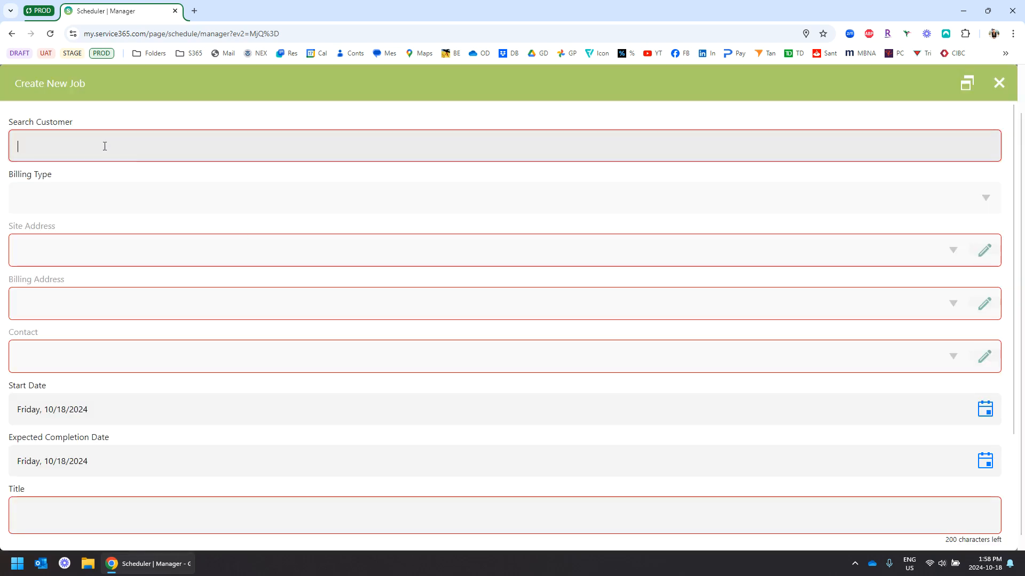
{"action": "type", "text": "abc cu"}
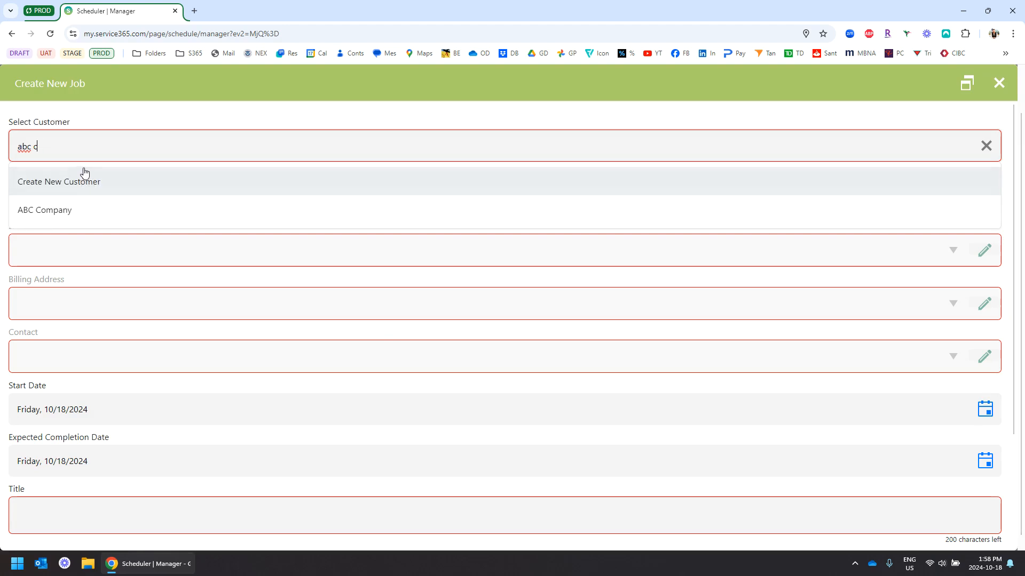
{"action": "left_click", "coordinate": [82, 213]}
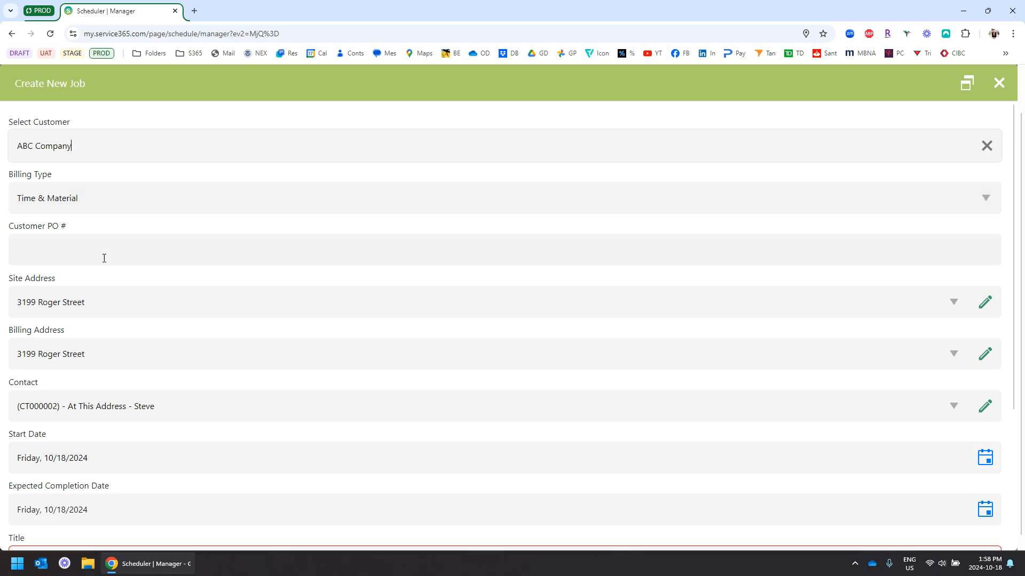
- Title the new job "Service call" and start it
{"action": "scroll", "coordinate": [158, 280], "scroll_direction": "down", "scroll_amount": 4}
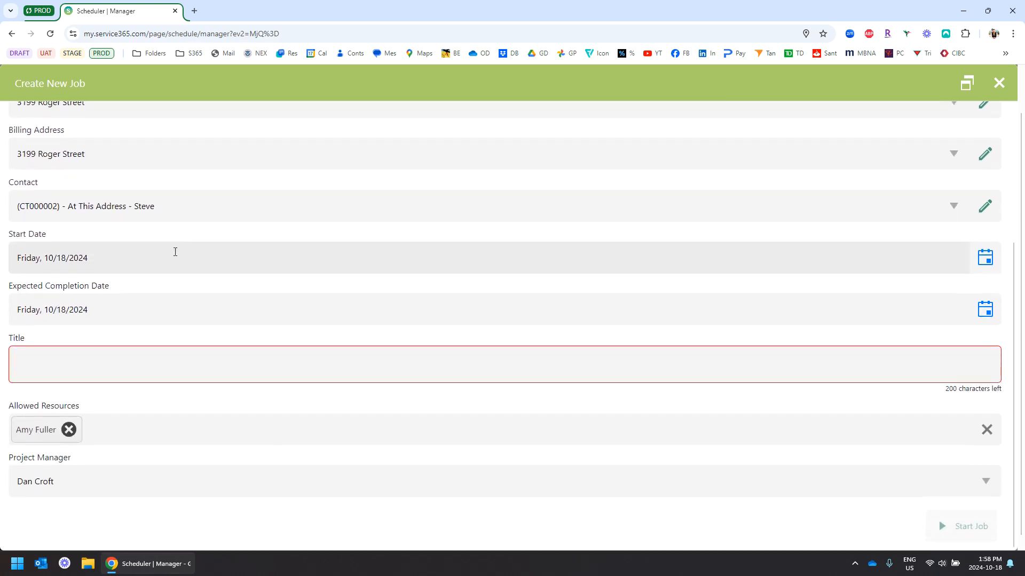
{"action": "left_click", "coordinate": [124, 360]}
{"action": "type", "text": "Service call"}
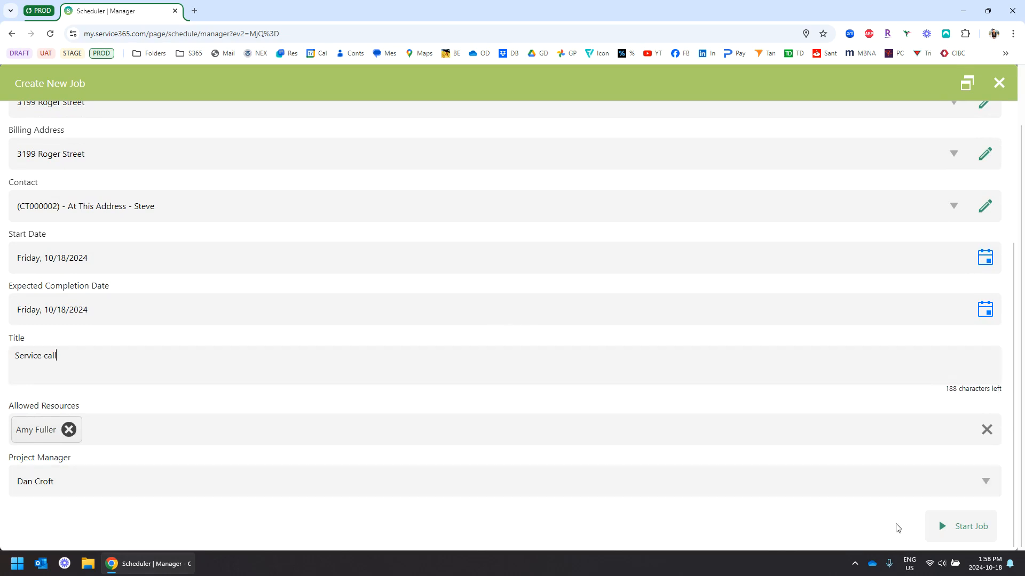
{"action": "left_click", "coordinate": [953, 525]}
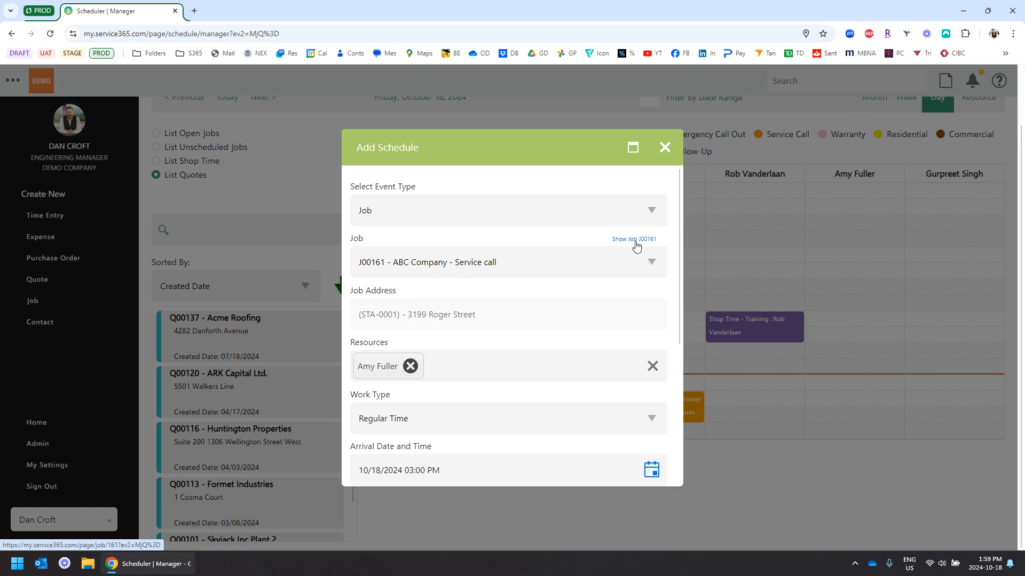
- Set the ABC Company visit's category to Service Call, add it to the schedule and dismiss the error notification
{"action": "scroll", "coordinate": [440, 257], "scroll_direction": "down", "scroll_amount": 3}
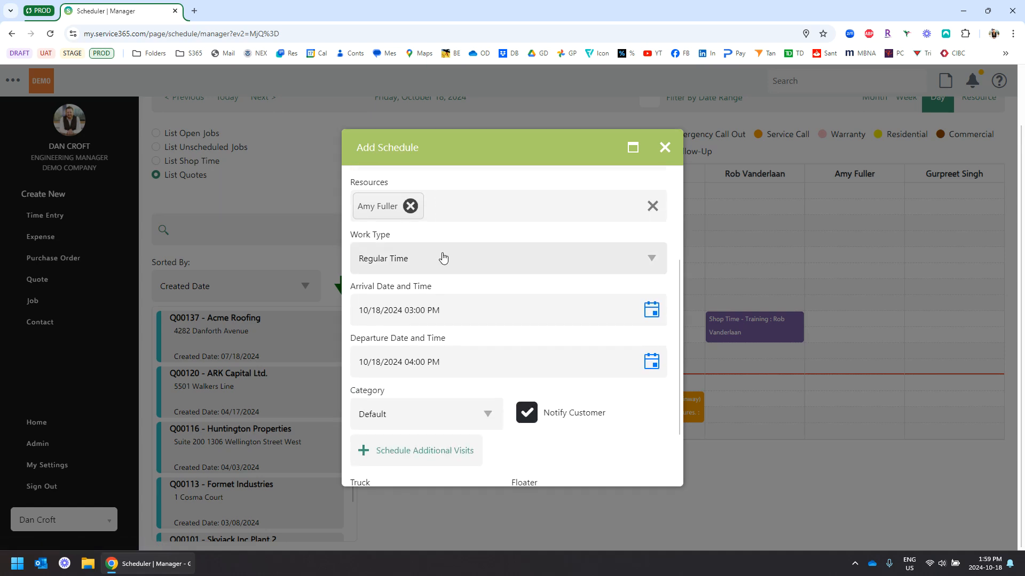
{"action": "scroll", "coordinate": [442, 258], "scroll_direction": "down", "scroll_amount": 1}
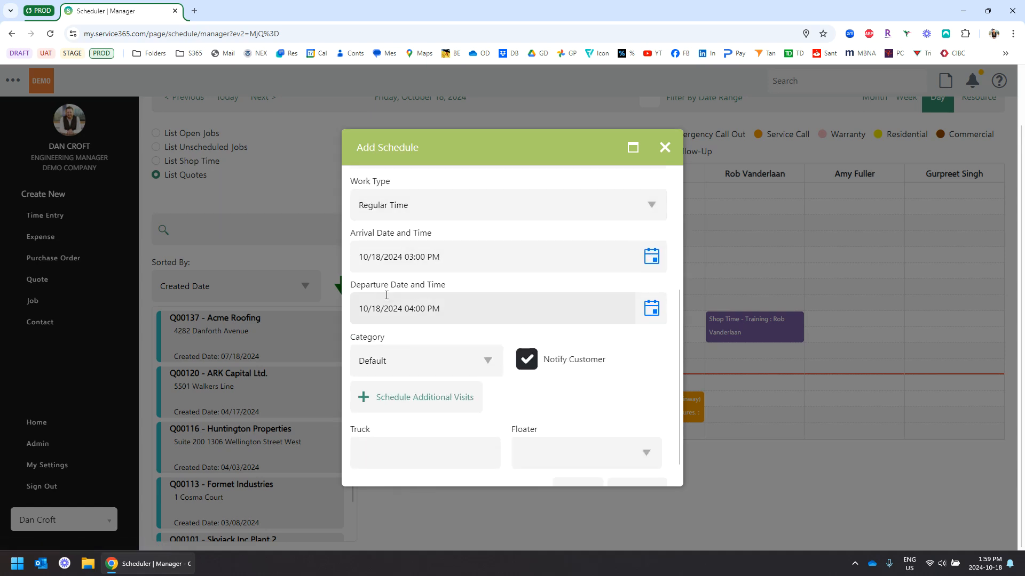
{"action": "scroll", "coordinate": [448, 320], "scroll_direction": "down", "scroll_amount": 1}
{"action": "left_click", "coordinate": [494, 341]}
{"action": "scroll", "coordinate": [425, 380], "scroll_direction": "down", "scroll_amount": 1}
{"action": "left_click", "coordinate": [404, 368]}
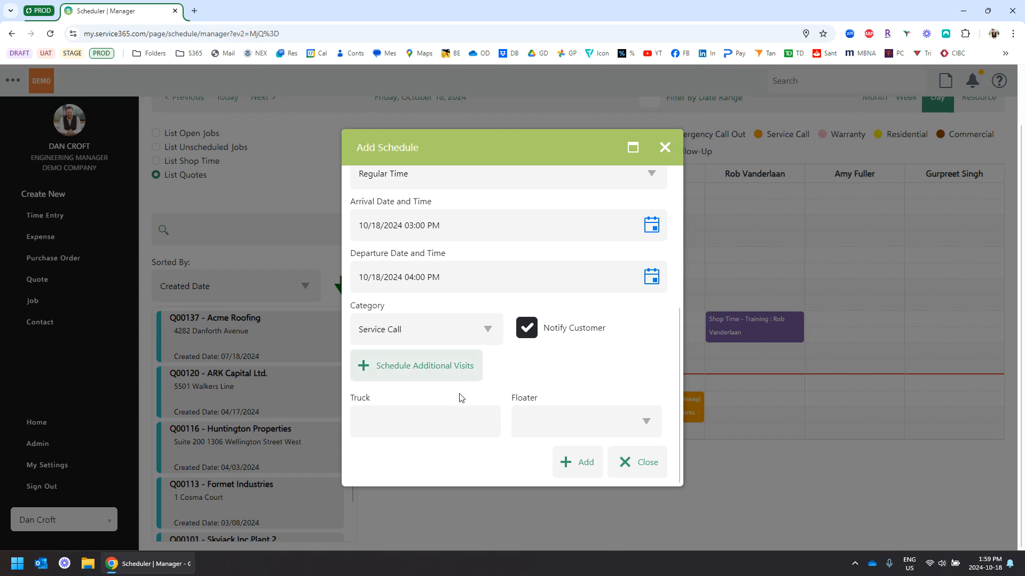
{"action": "left_click", "coordinate": [581, 460]}
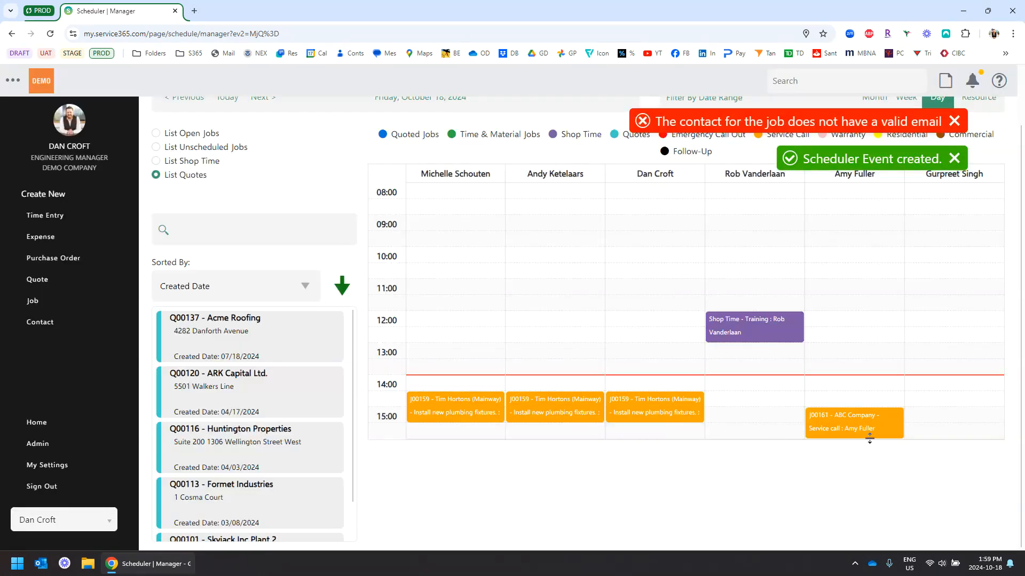
{"action": "left_click", "coordinate": [954, 122]}
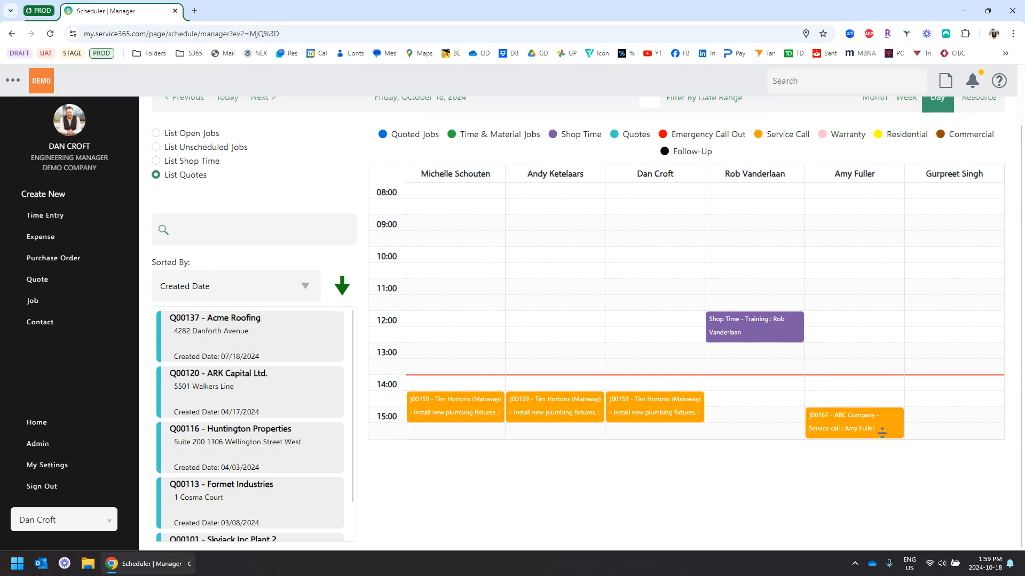
{"action": "mouse_move", "coordinate": [856, 433]}
{"action": "scroll", "coordinate": [851, 445], "scroll_direction": "up", "scroll_amount": 2}
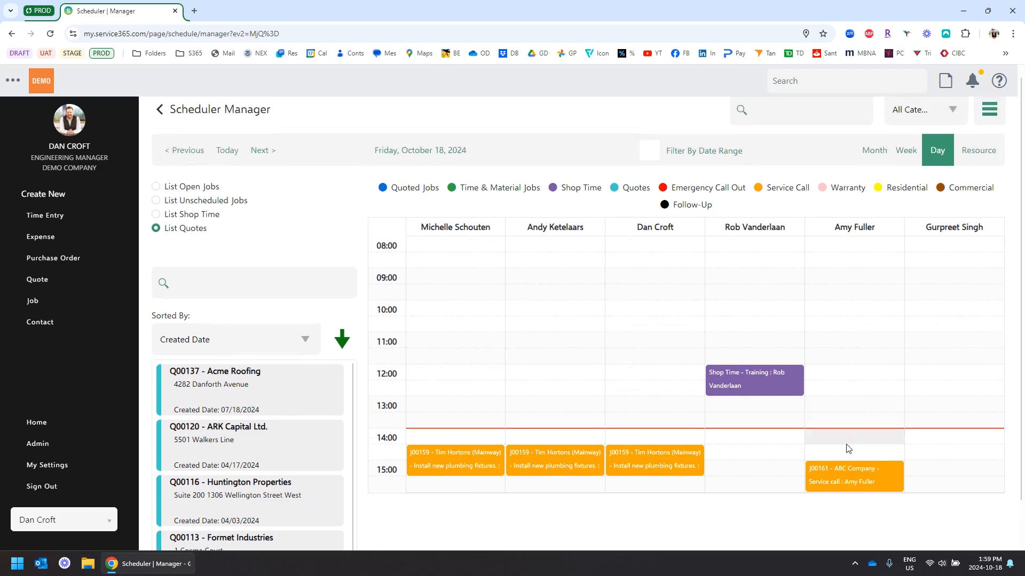